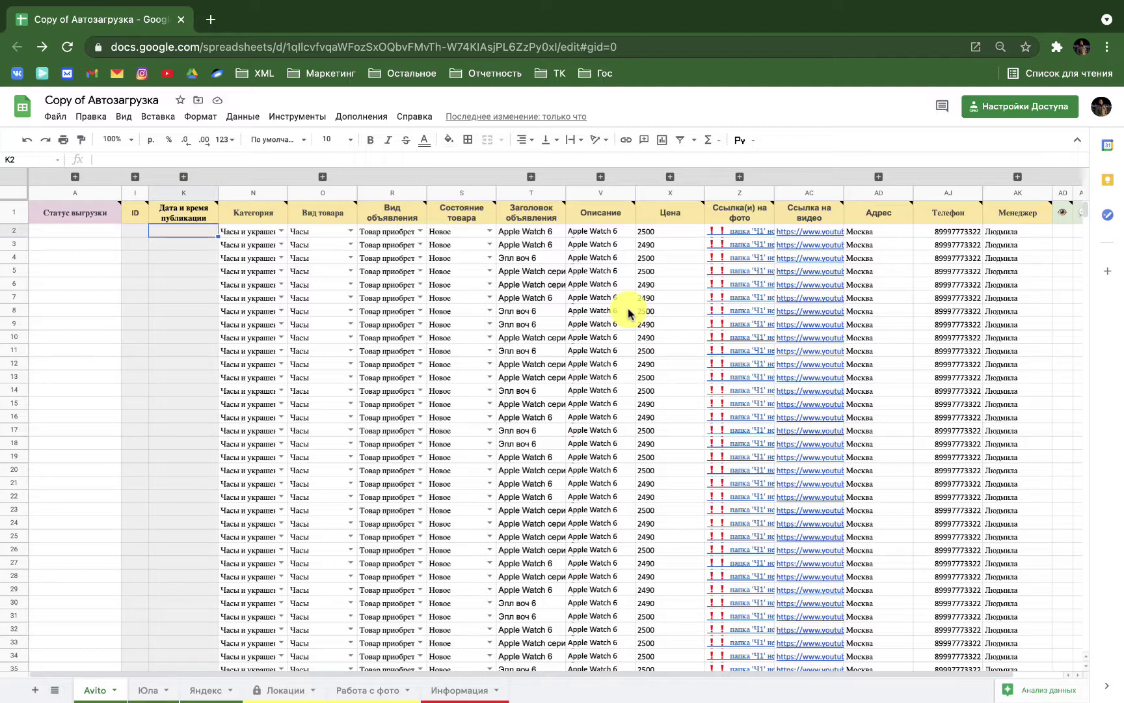
# - Enter the publication date and time 01.01.2022 9:00 in cell K2
pyautogui.write('01.01.2022')
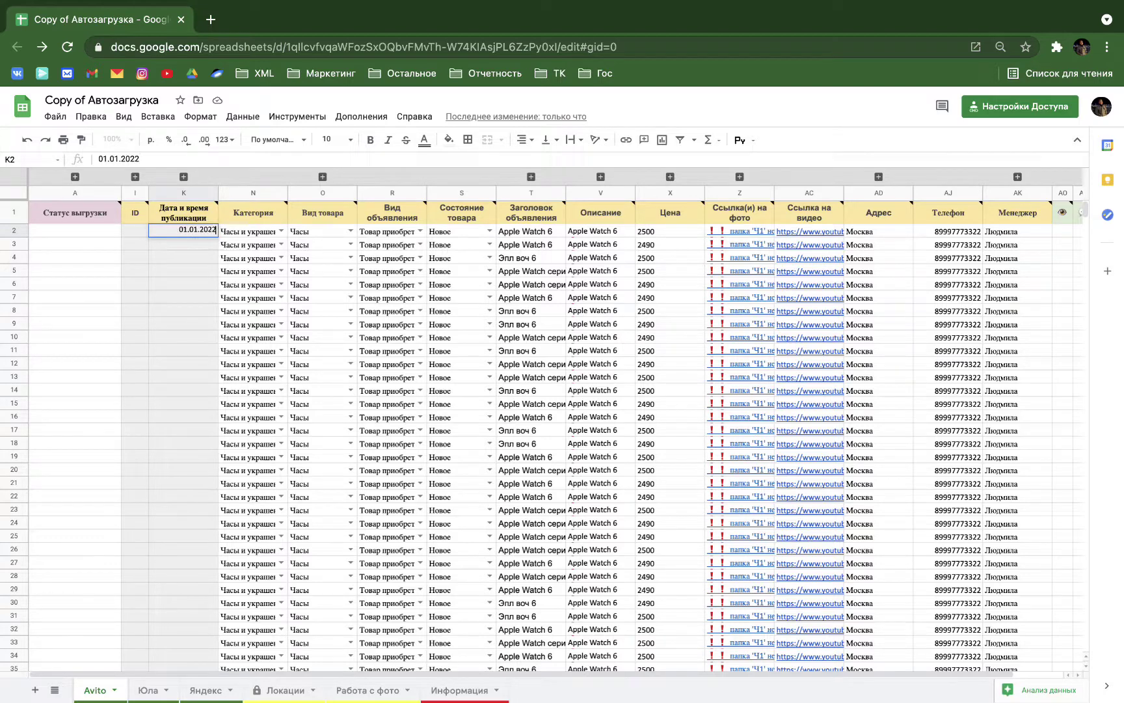
pyautogui.write(' 9:00')
pyautogui.press('Return')
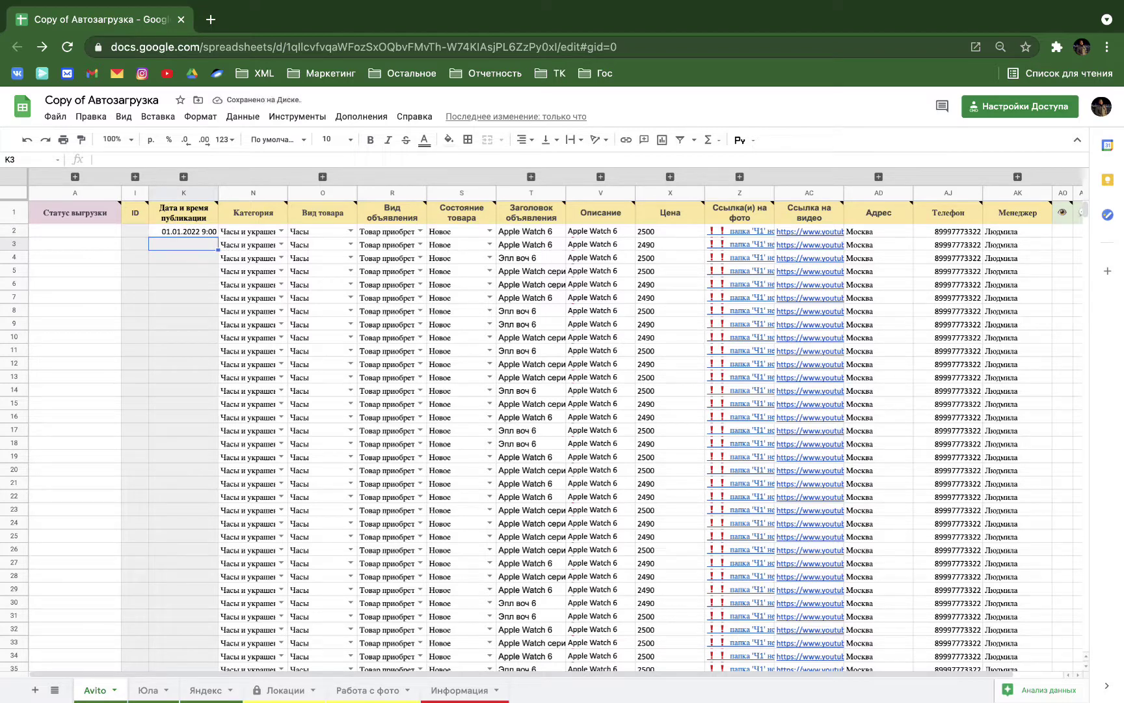
# - Copy the publication date from K2 into K3 and change its time to 11:00
pyautogui.click(217, 235)
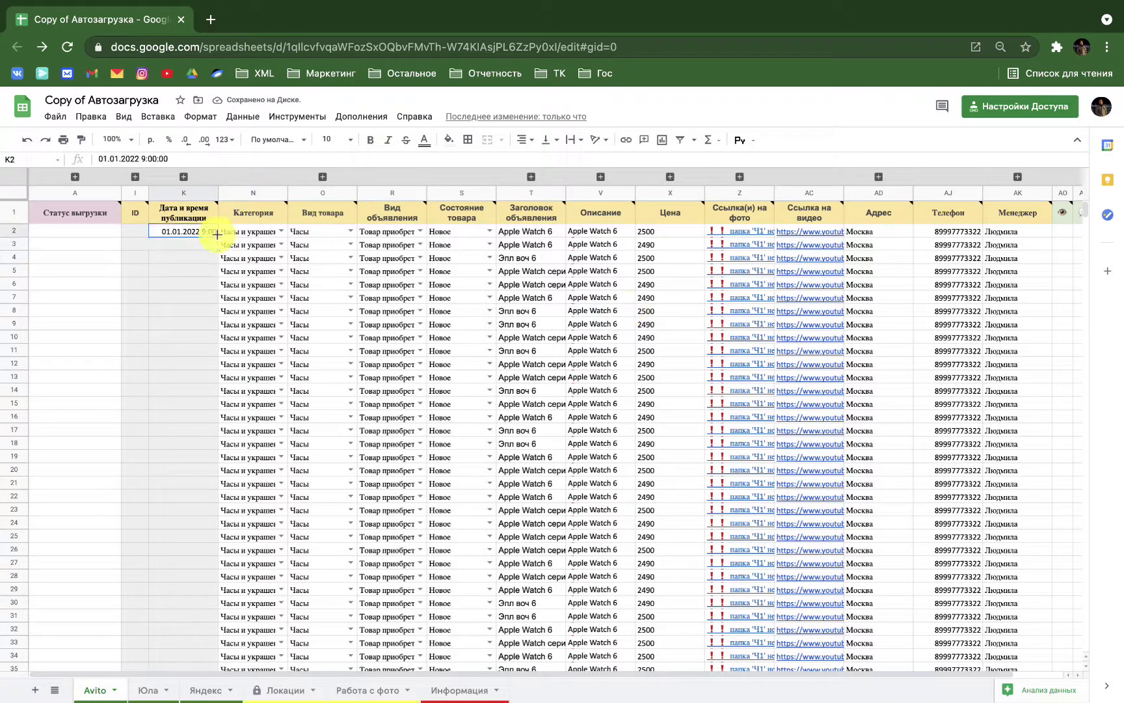
pyautogui.hotkey('ctrl', 'c')
pyautogui.click(198, 244)
pyautogui.hotkey('ctrl', 'v')
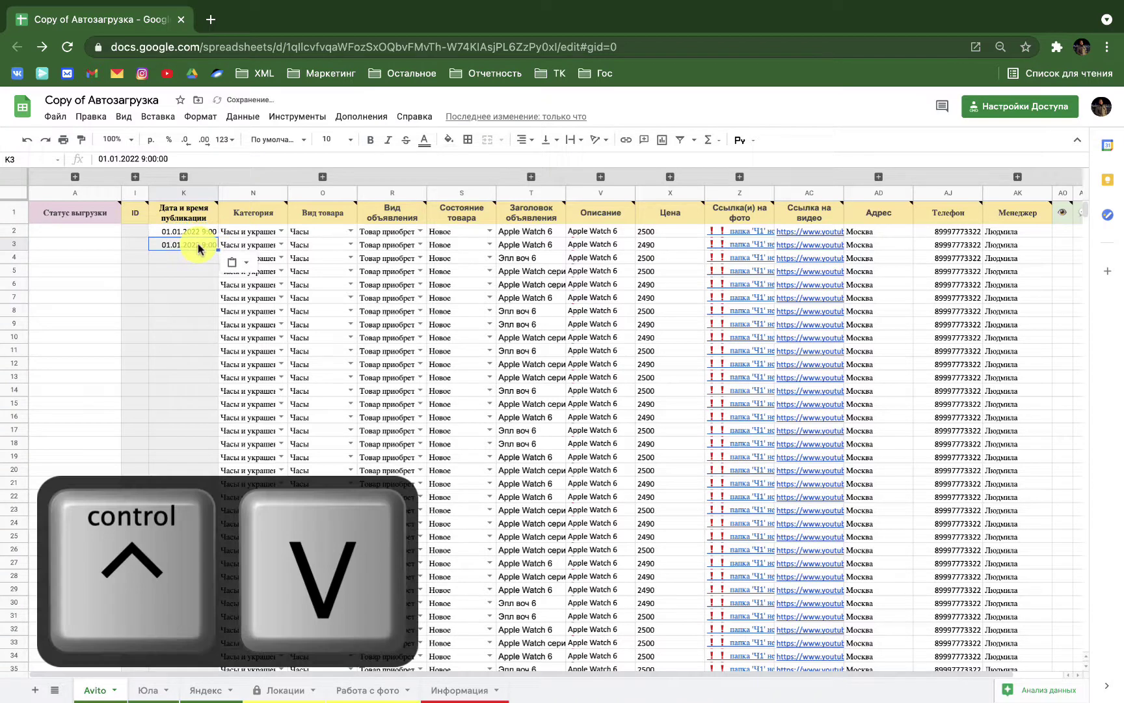
pyautogui.doubleClick(198, 243)
pyautogui.doubleClick(195, 242)
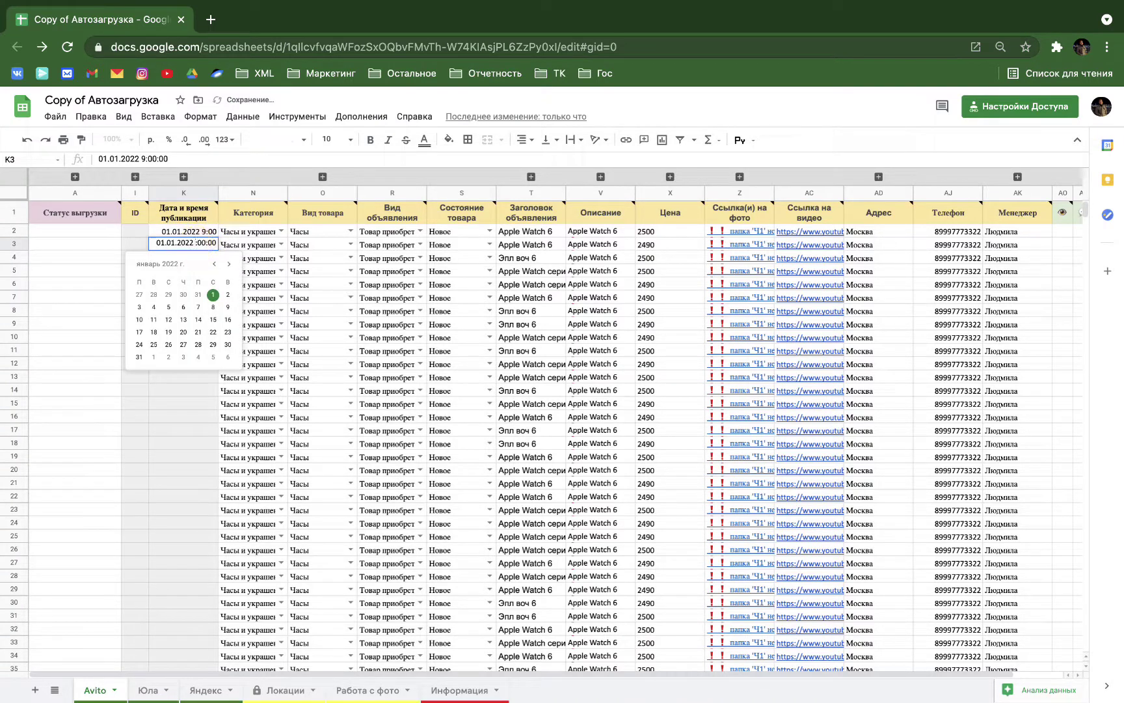
pyautogui.write('11')
pyautogui.press('Return')
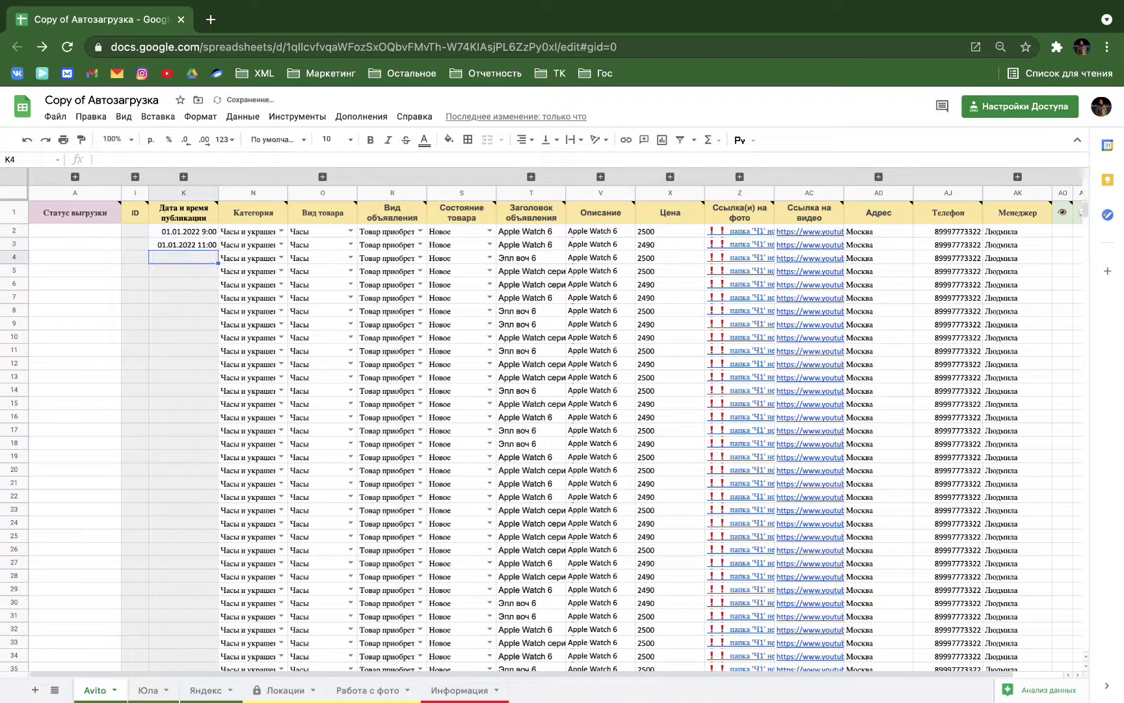
# - Extend the two-hour series from K2:K3 down to K6, ending at 01.01.2022 17:00
pyautogui.click(202, 230)
pyautogui.hotkey('shift', 'Down')
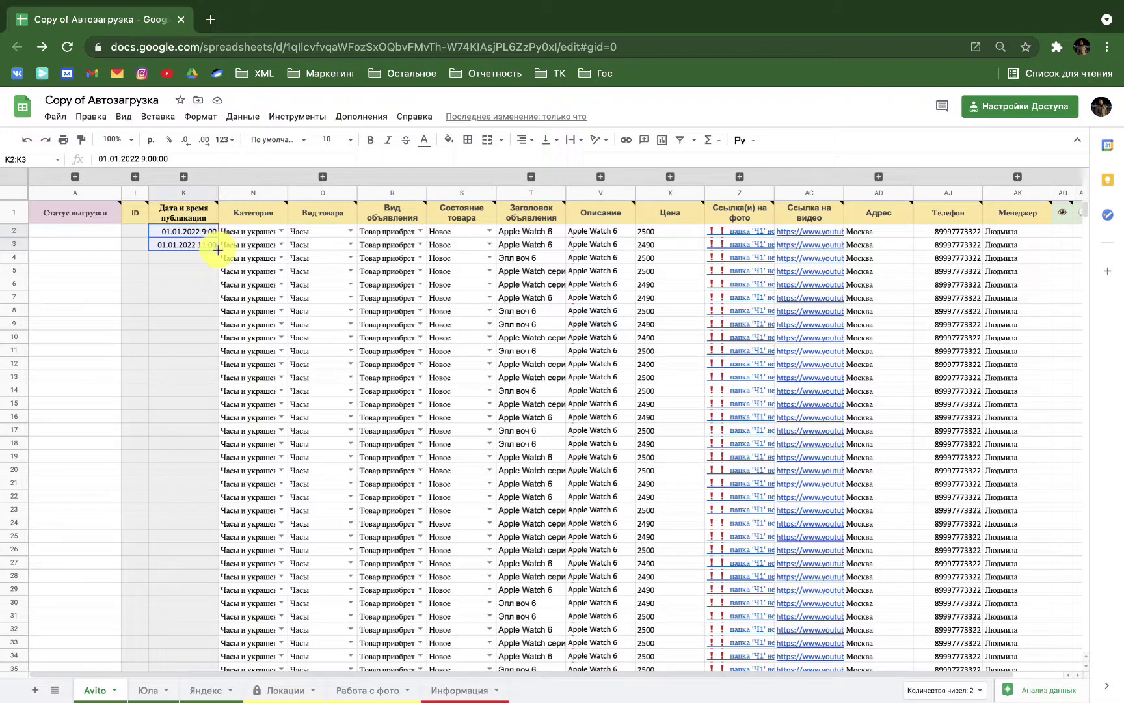
pyautogui.moveTo(218, 250); pyautogui.dragTo(218, 283)
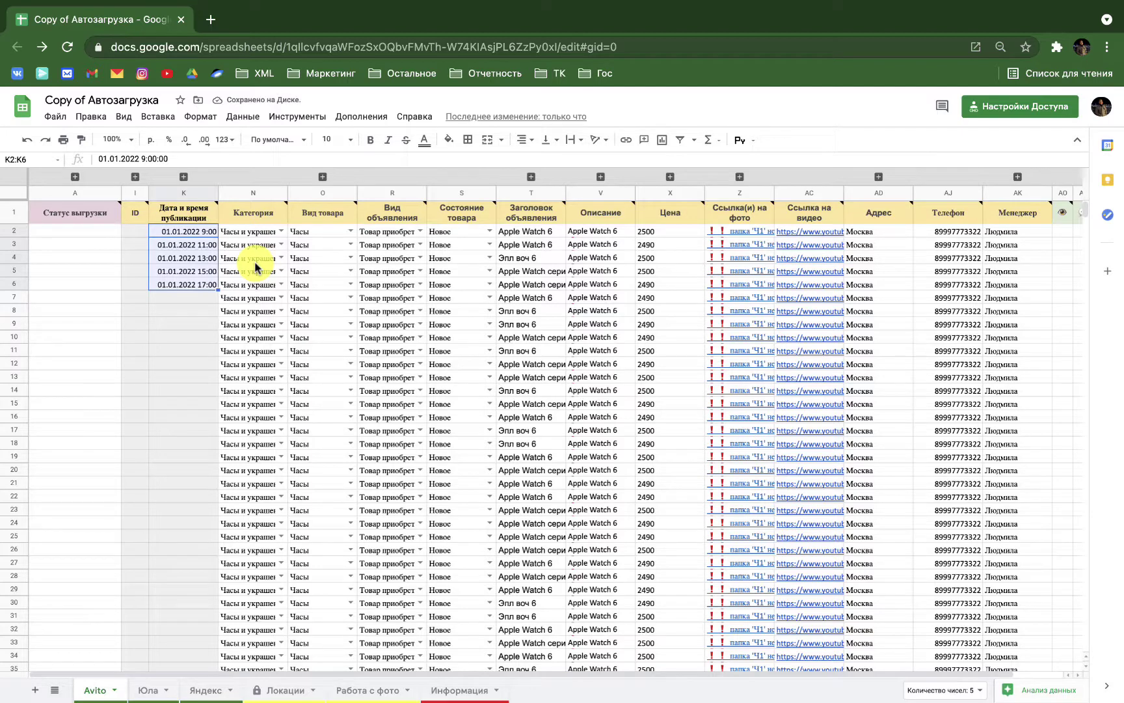
# - Enter the formula =K2+1 in K7 to schedule the first listing of the following day
pyautogui.click(202, 298)
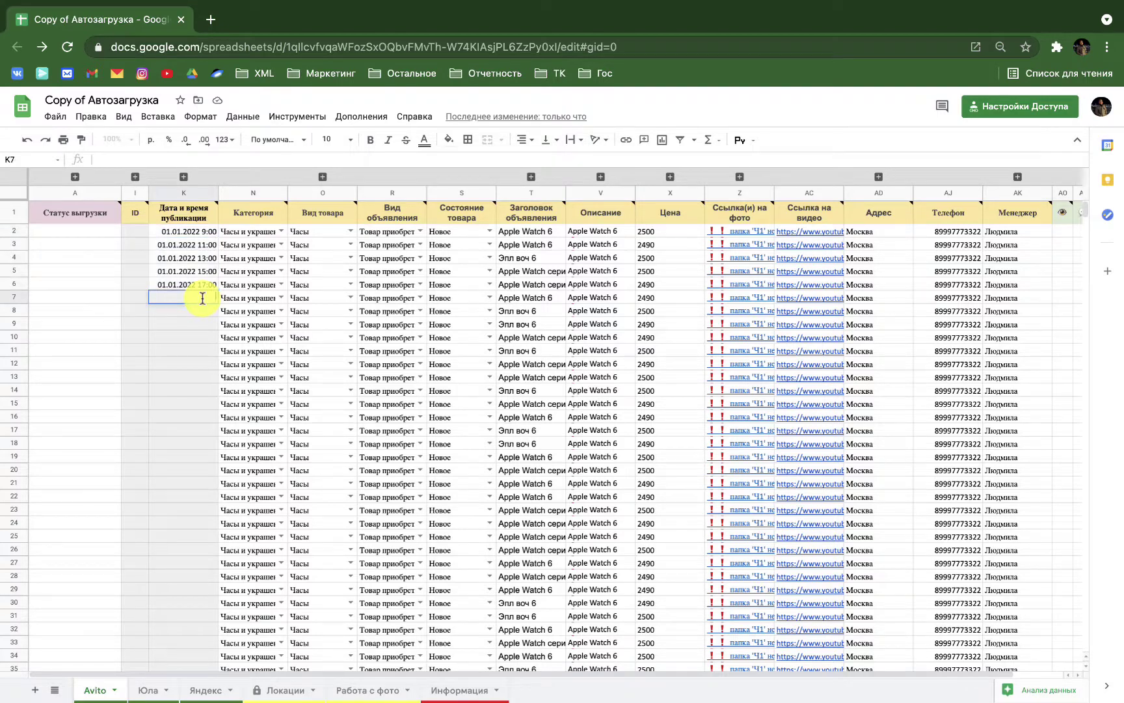
pyautogui.write('=')
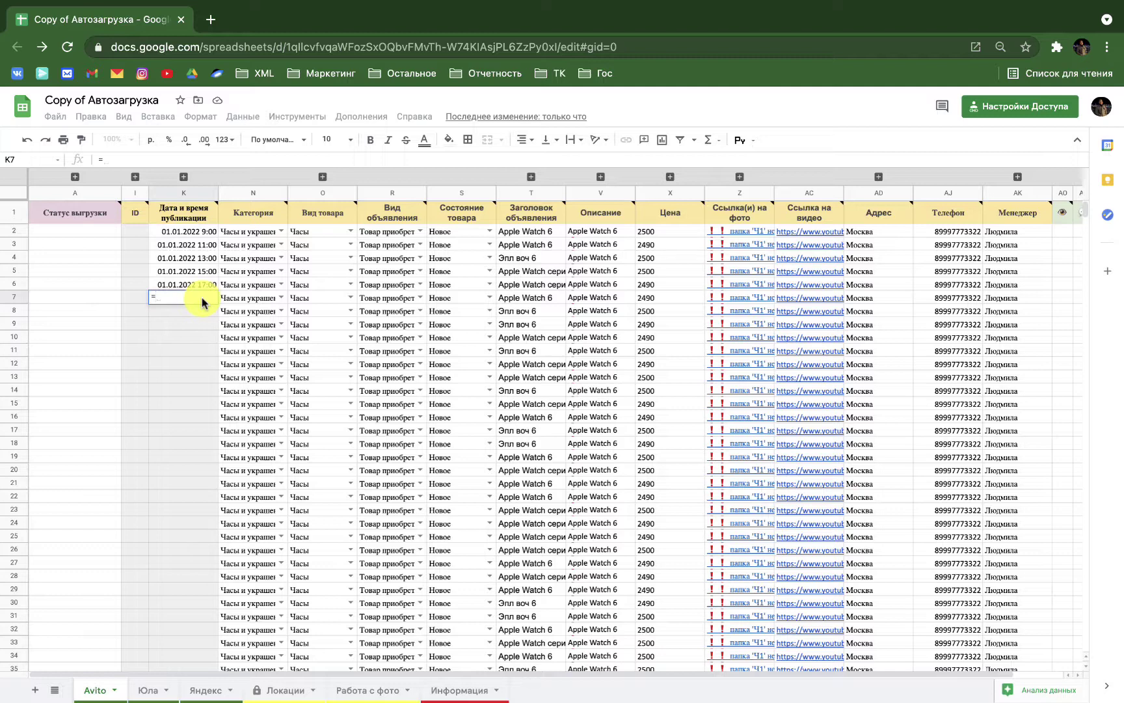
pyautogui.click(190, 232)
pyautogui.write('+1')
pyautogui.press('Return')
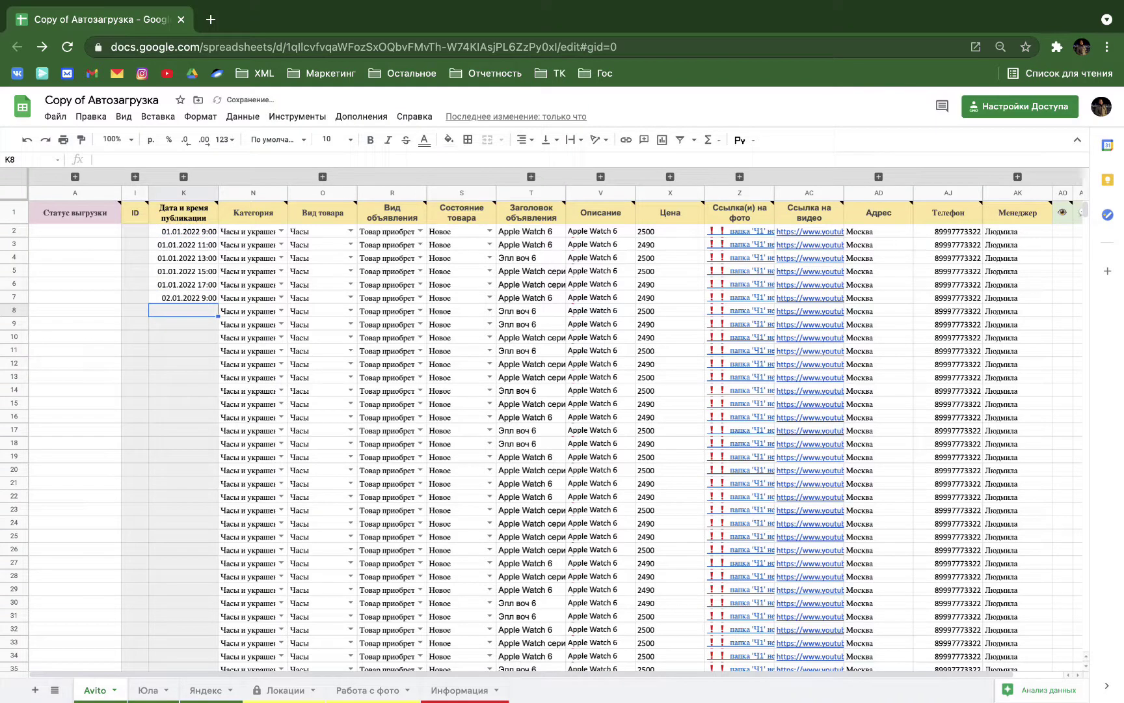
# - Fill the next-day formula from K7 down the publication date column through row 151
pyautogui.click(186, 297)
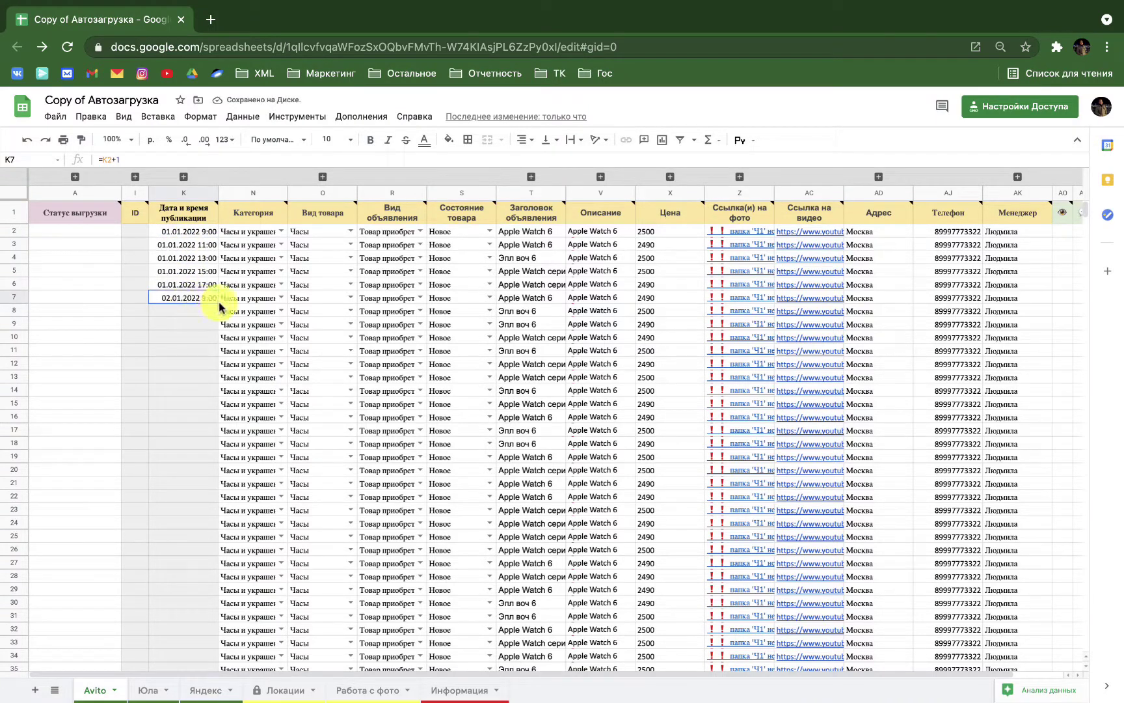
pyautogui.moveTo(218, 304); pyautogui.dragTo(185, 507)
pyautogui.scroll(20, 186, 508)
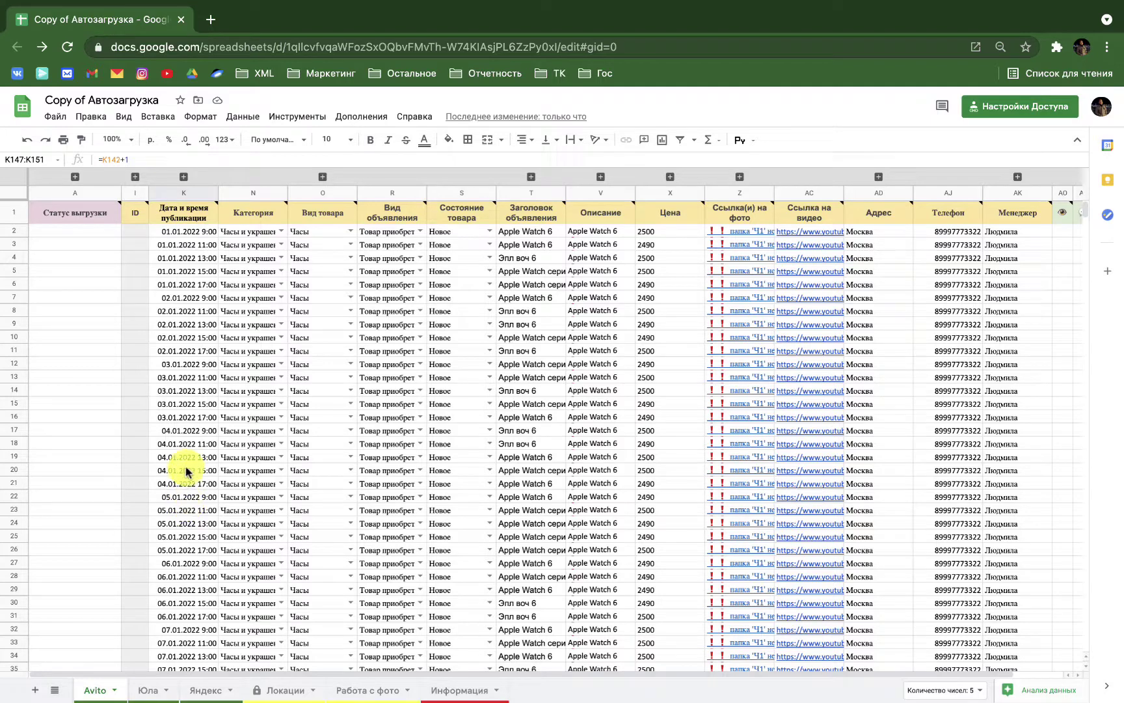
# - Expand the grouped columns L and M beside the publication date and examine the time zone options for L2 without choosing one
pyautogui.click(185, 177)
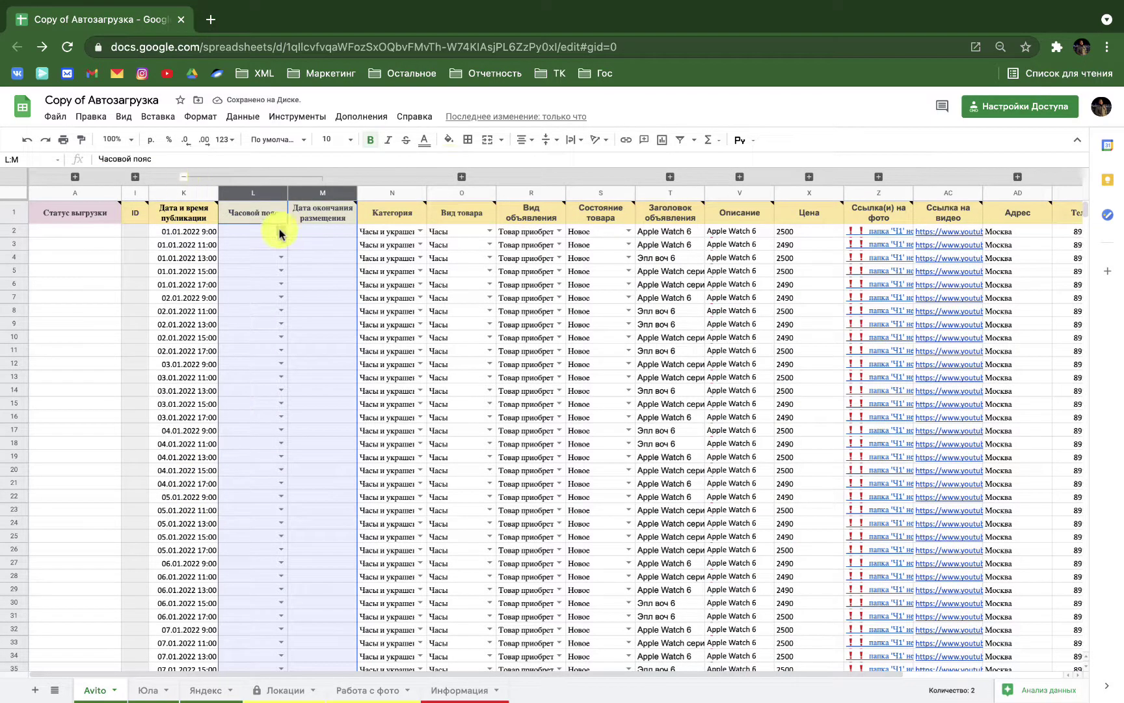
pyautogui.click(252, 231)
pyautogui.moveTo(251, 231); pyautogui.dragTo(251, 382)
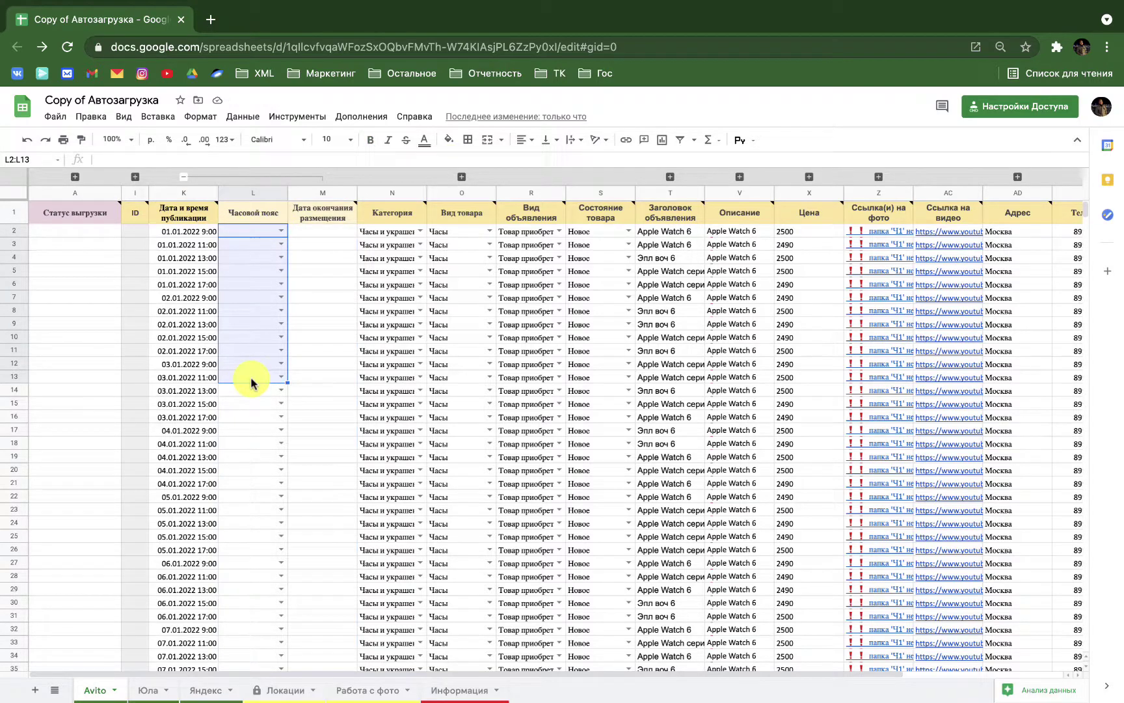
pyautogui.click(281, 231)
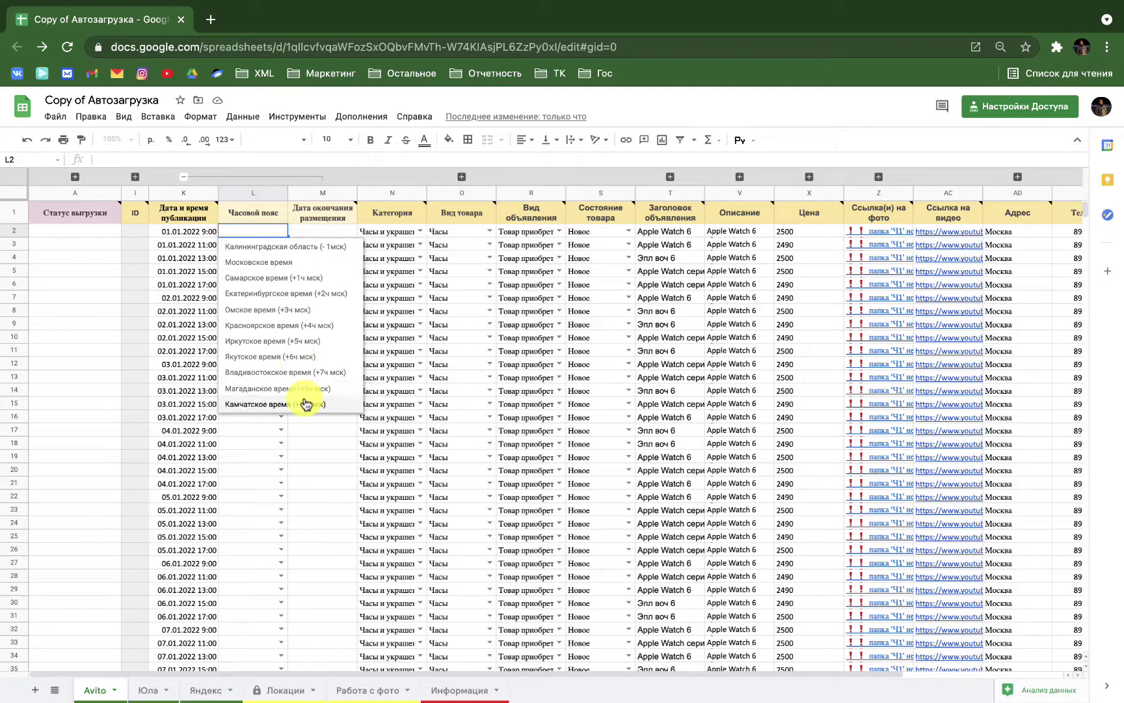
pyautogui.click(302, 431)
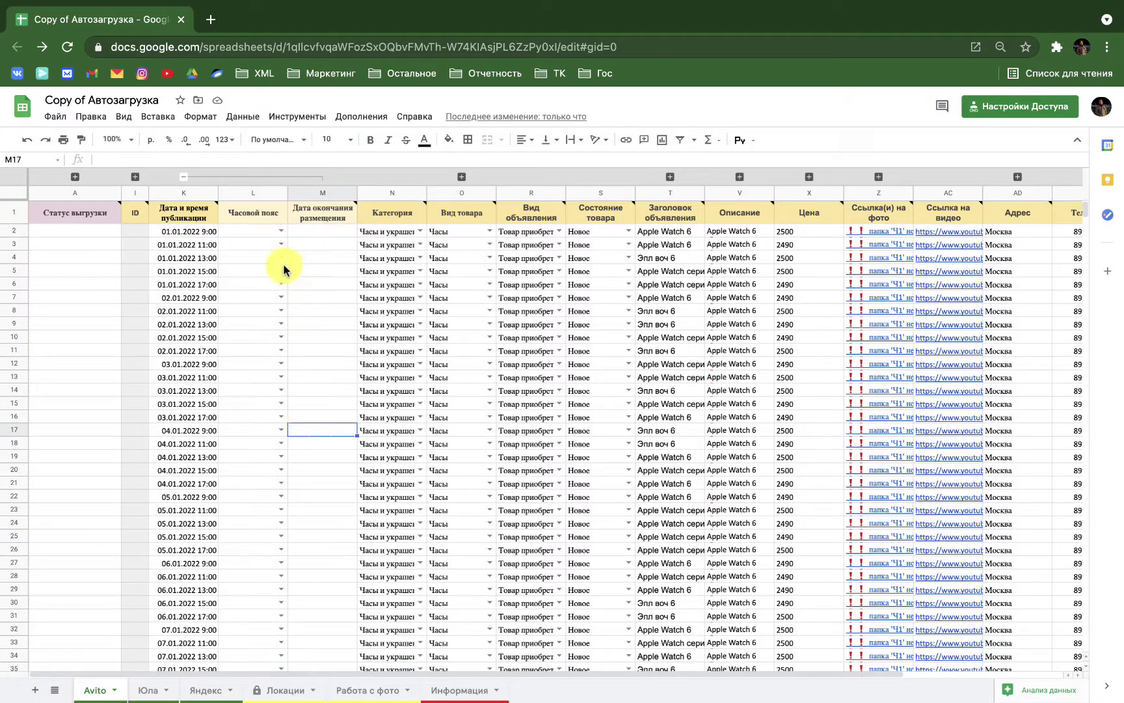
pyautogui.click(281, 231)
pyautogui.press('Down')
pyautogui.press('Down')
pyautogui.press('Down')
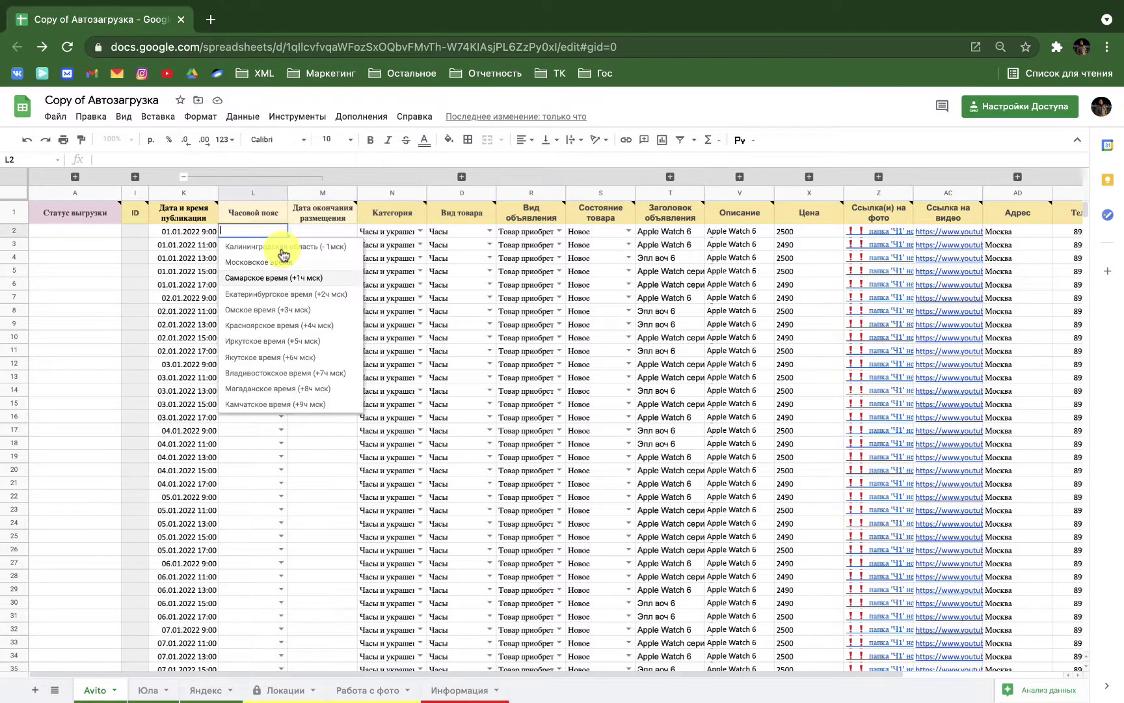
pyautogui.click(396, 248)
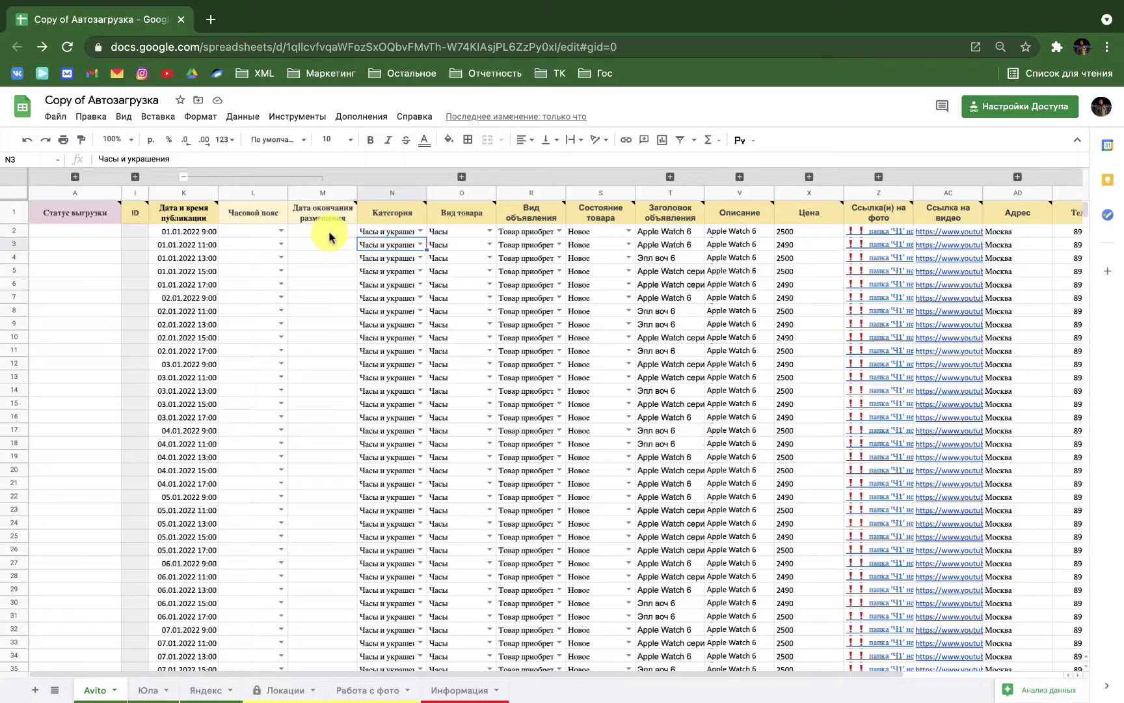
# - Enter the formula =K2+30 in M2 to set the listing's end date 30 days after publication
pyautogui.doubleClick(330, 233)
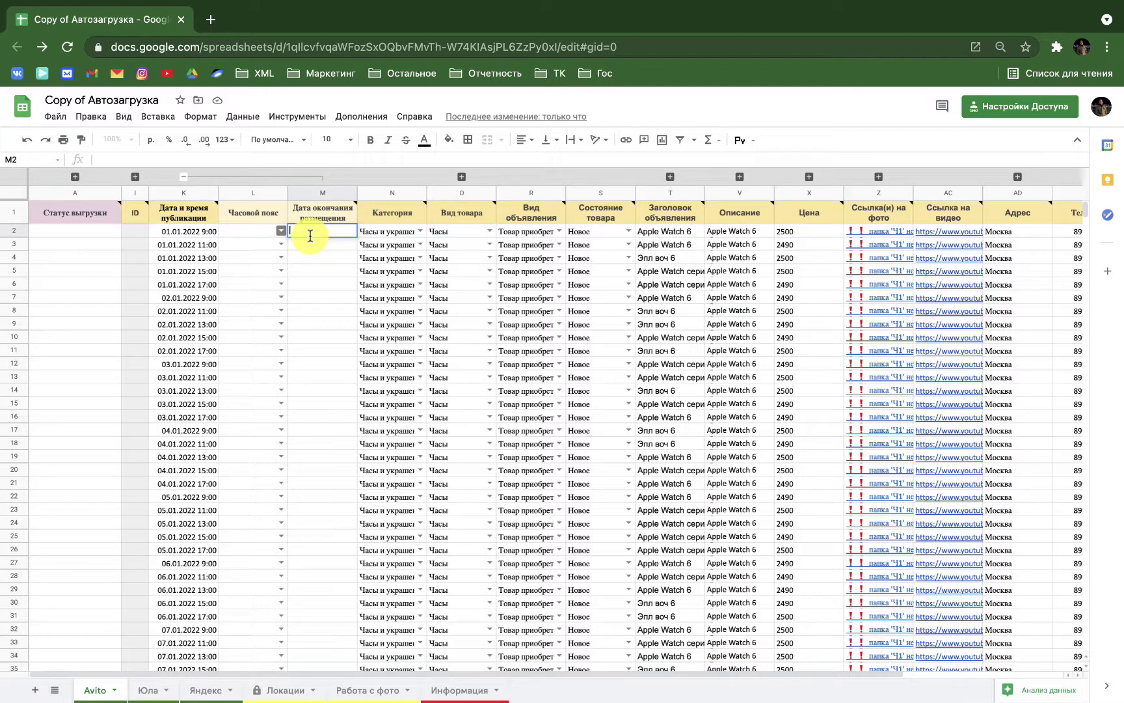
pyautogui.write('=')
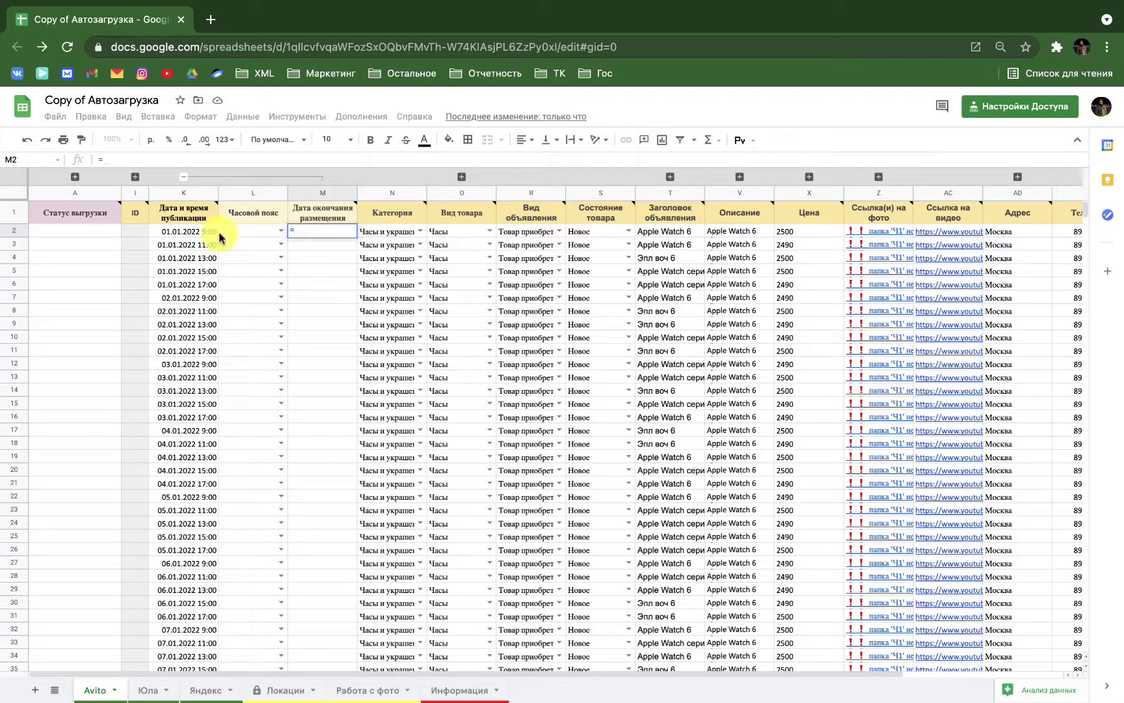
pyautogui.click(193, 236)
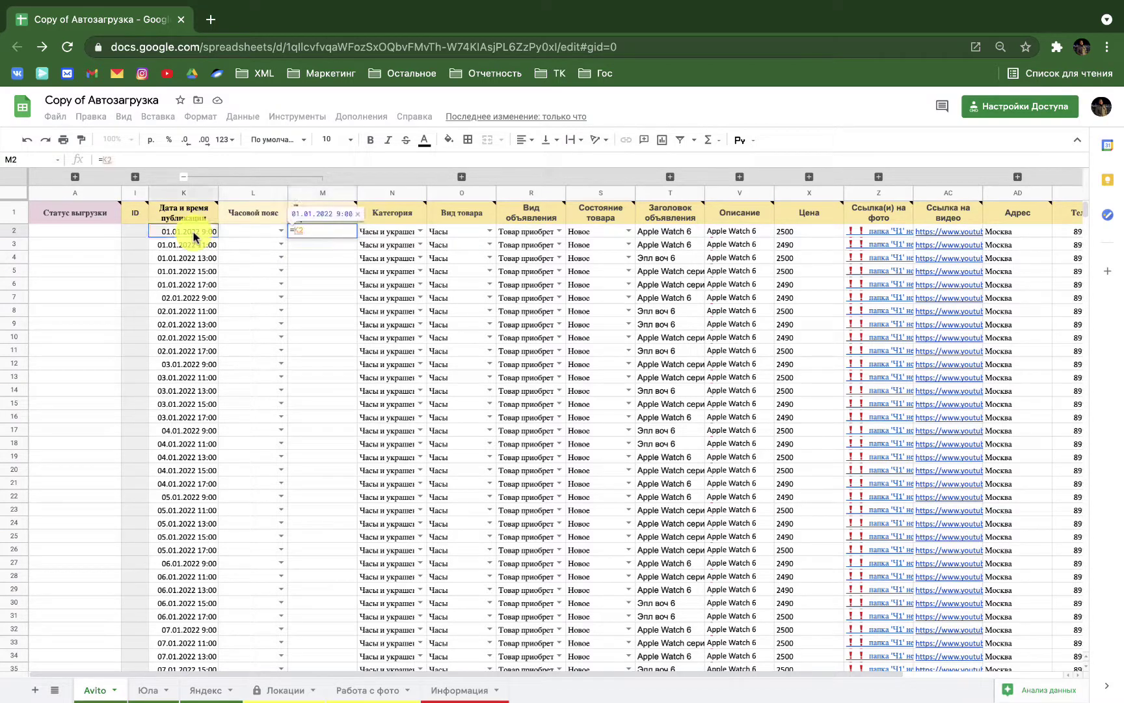
pyautogui.write('+30')
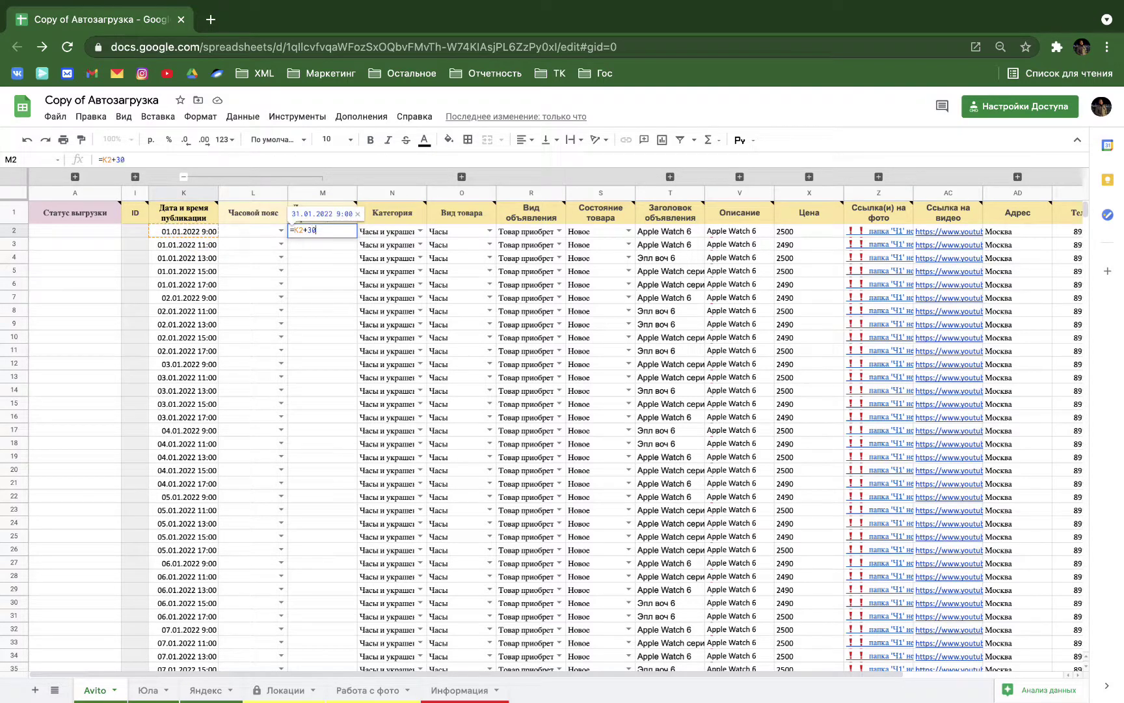
pyautogui.press('Return')
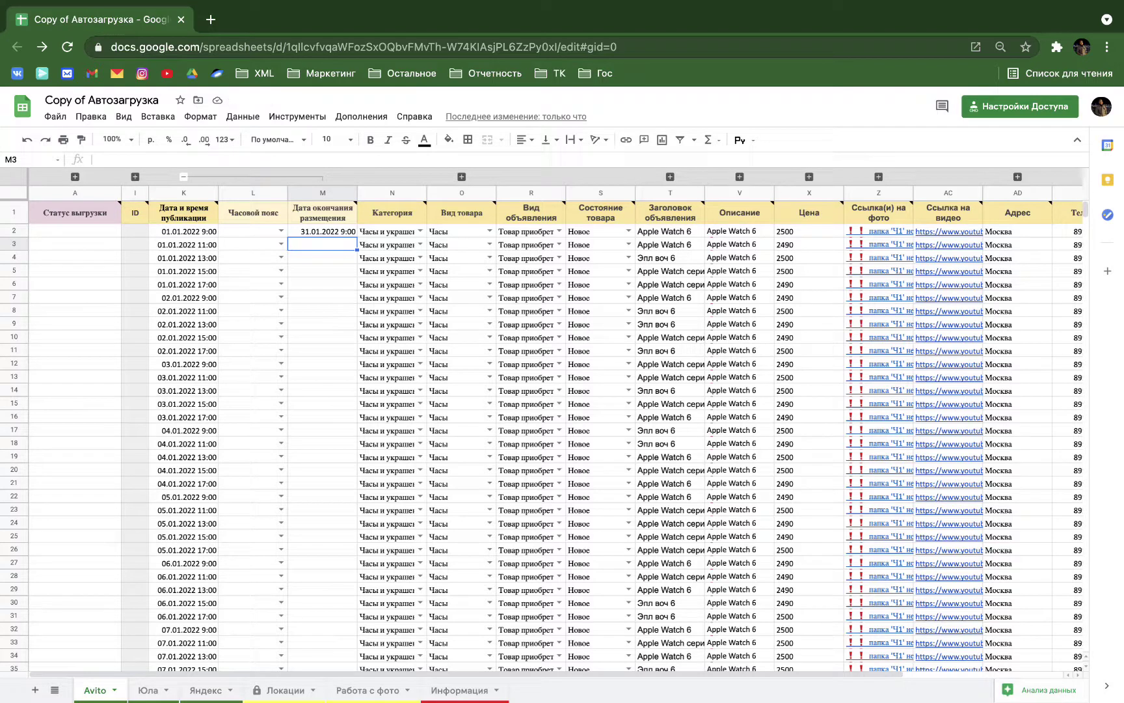
# - Try a 10-day placement period in M2 with the formula =K2+10, and undo the change
pyautogui.doubleClick(305, 231)
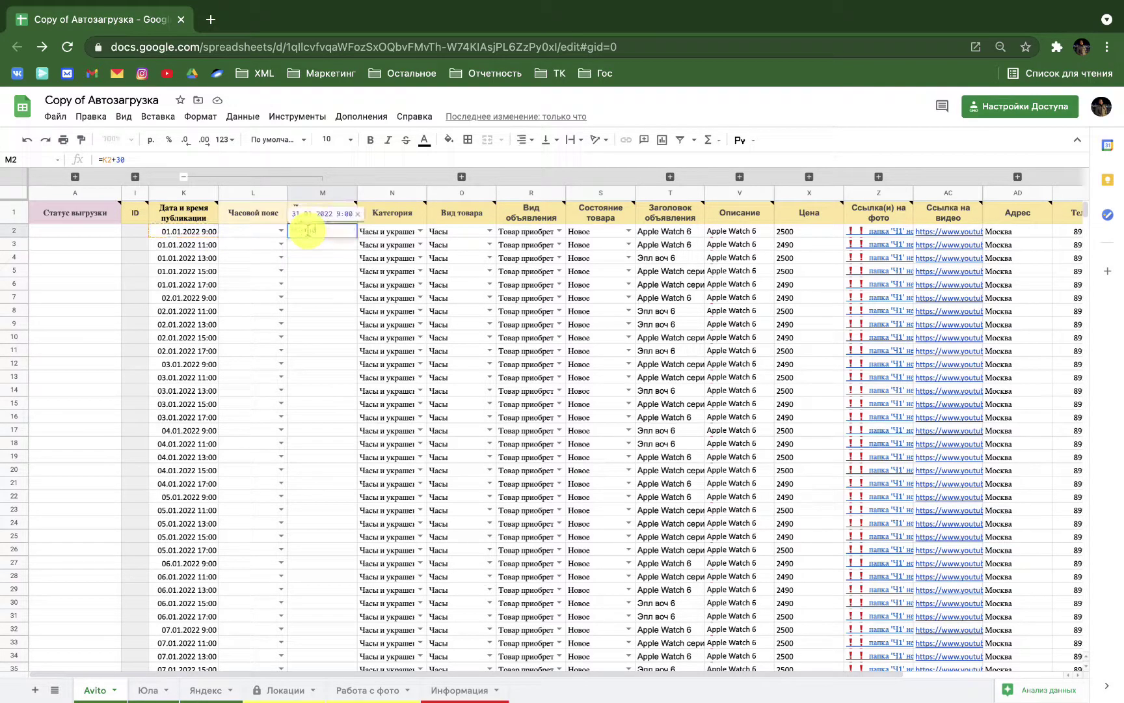
pyautogui.press('BackSpace')
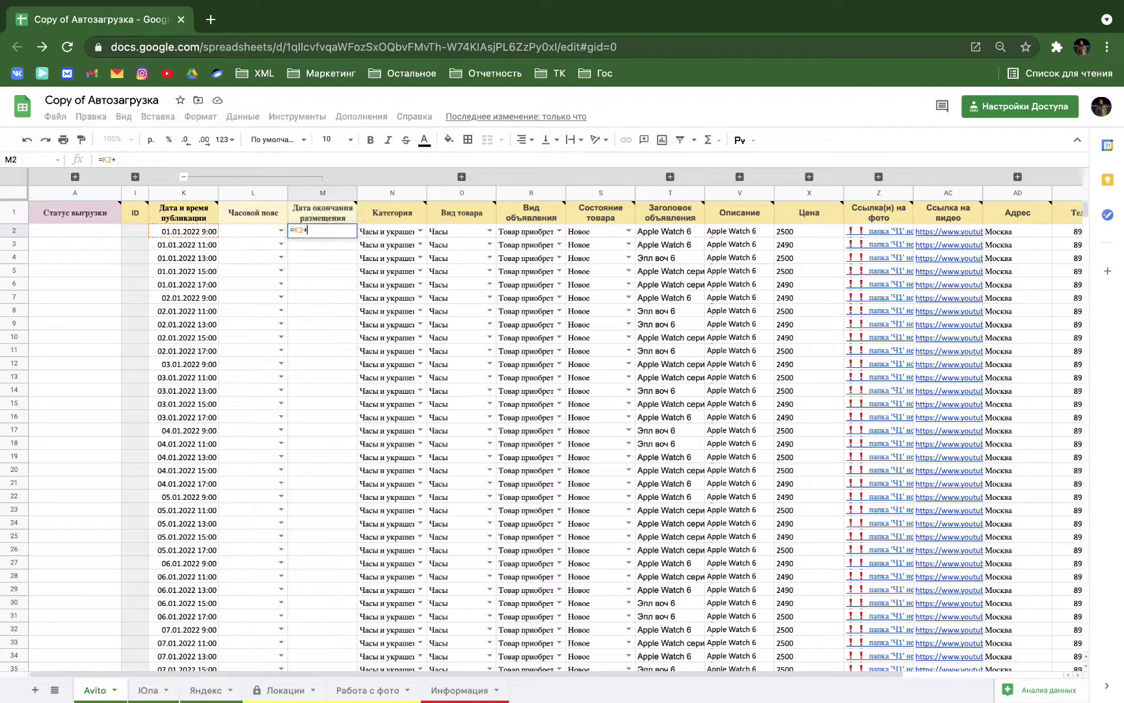
pyautogui.write('10')
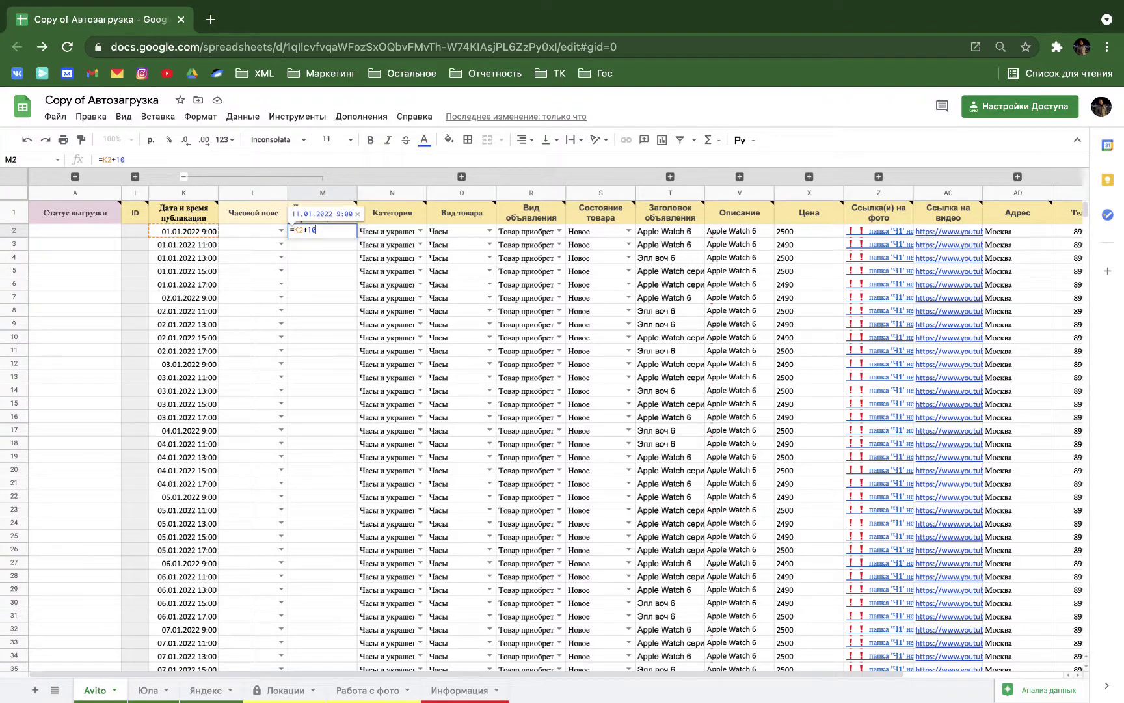
pyautogui.press('Return')
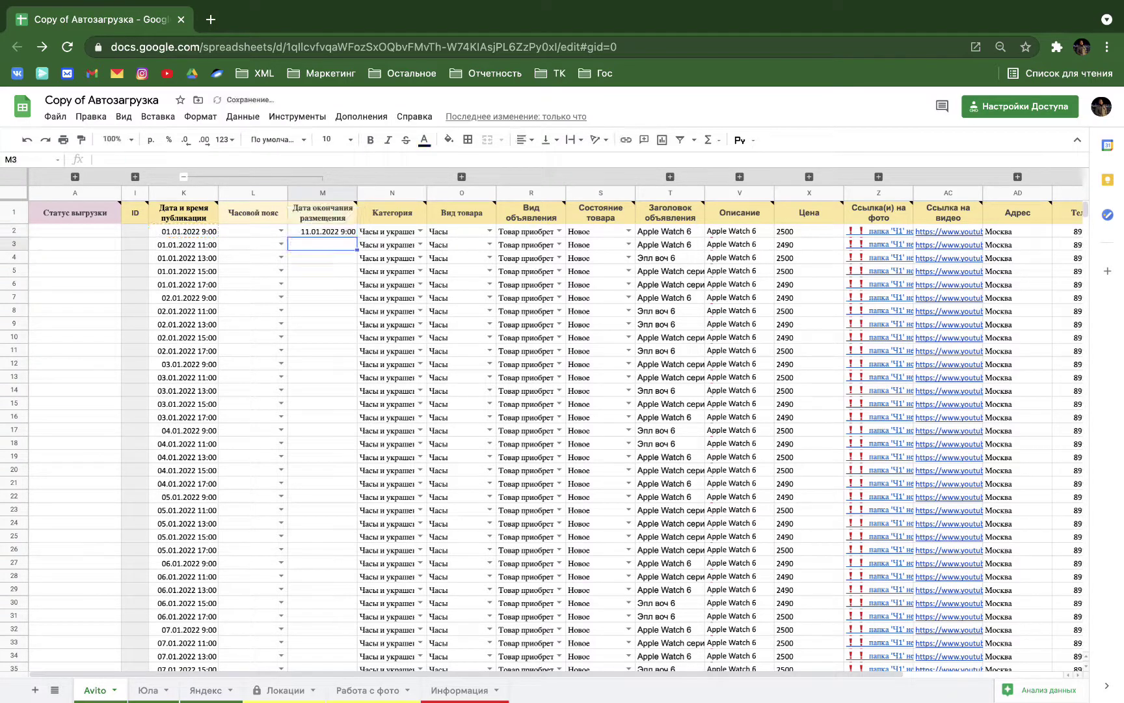
pyautogui.press('super+z')
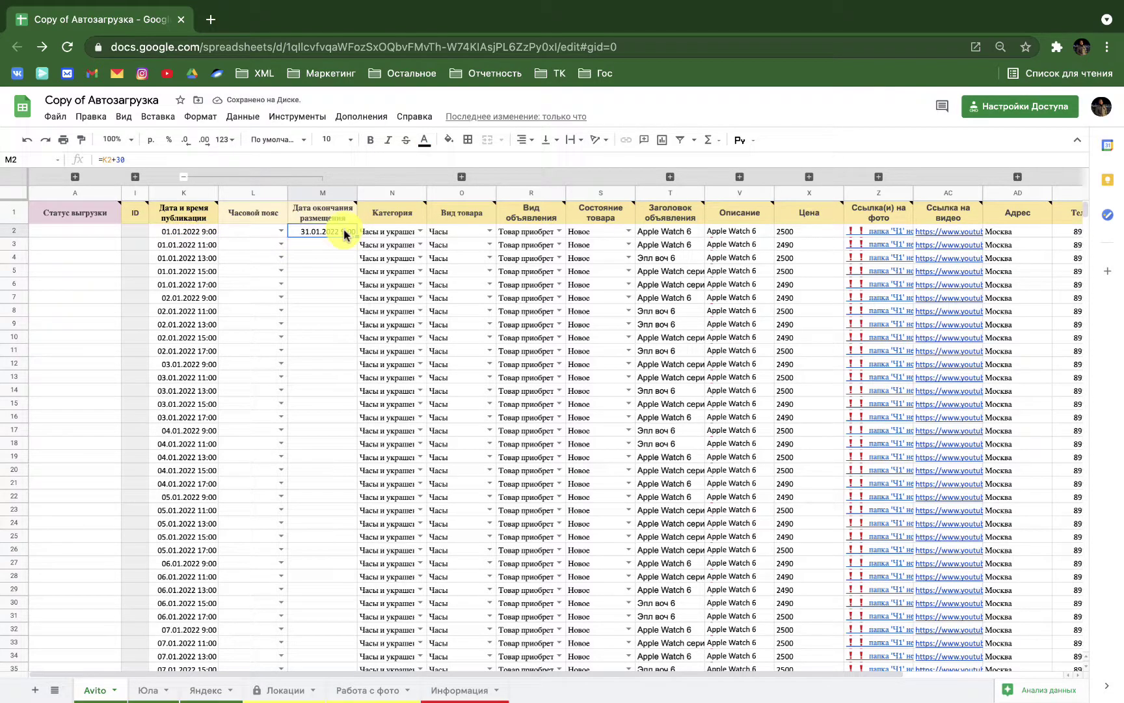
# - Fill the 30-day end date formula from M2 down column M through row 105
pyautogui.doubleClick(345, 231)
pyautogui.press('Return')
pyautogui.press('Down')
pyautogui.click(338, 231)
pyautogui.moveTo(357, 237); pyautogui.dragTo(351, 695)
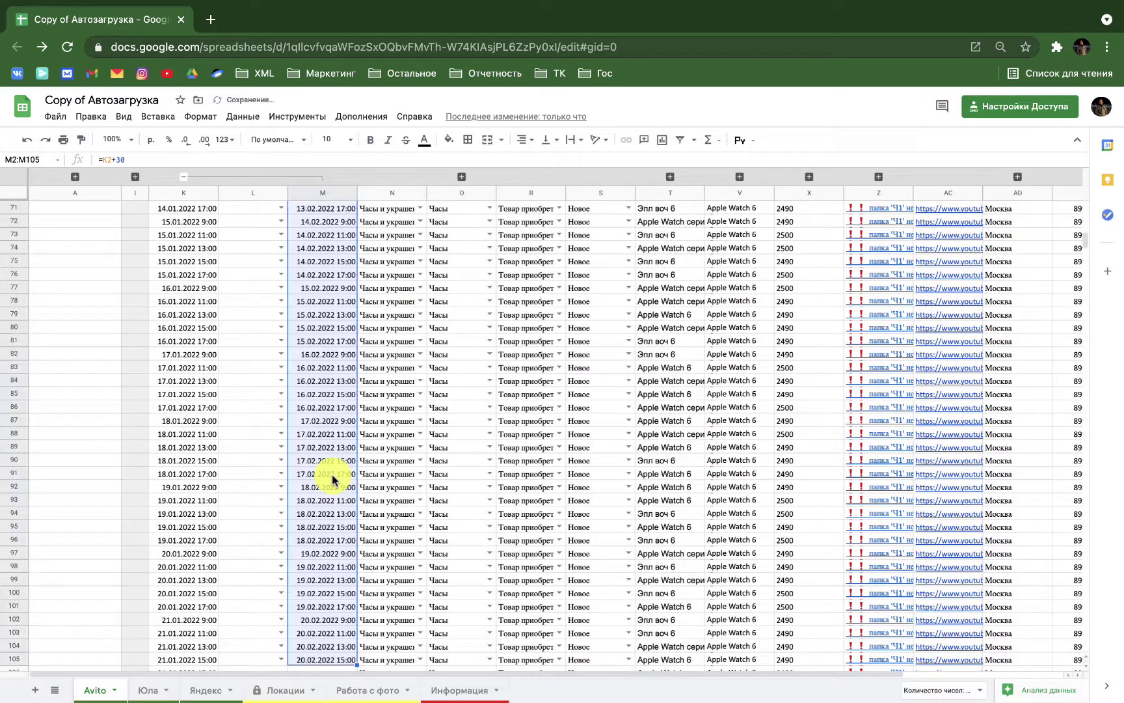
pyautogui.scroll(15, 332, 479)
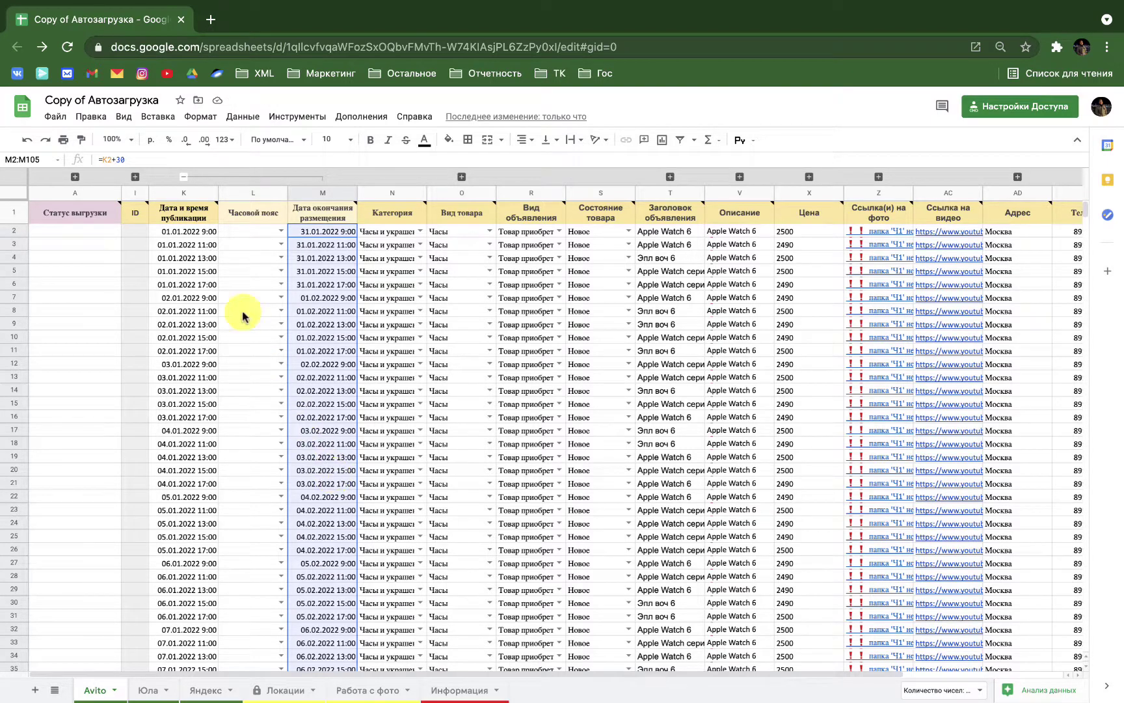
# - Clear the end dates from the "Дата окончания размещения" column, starting at M2
pyautogui.moveTo(199, 231); pyautogui.dragTo(202, 486)
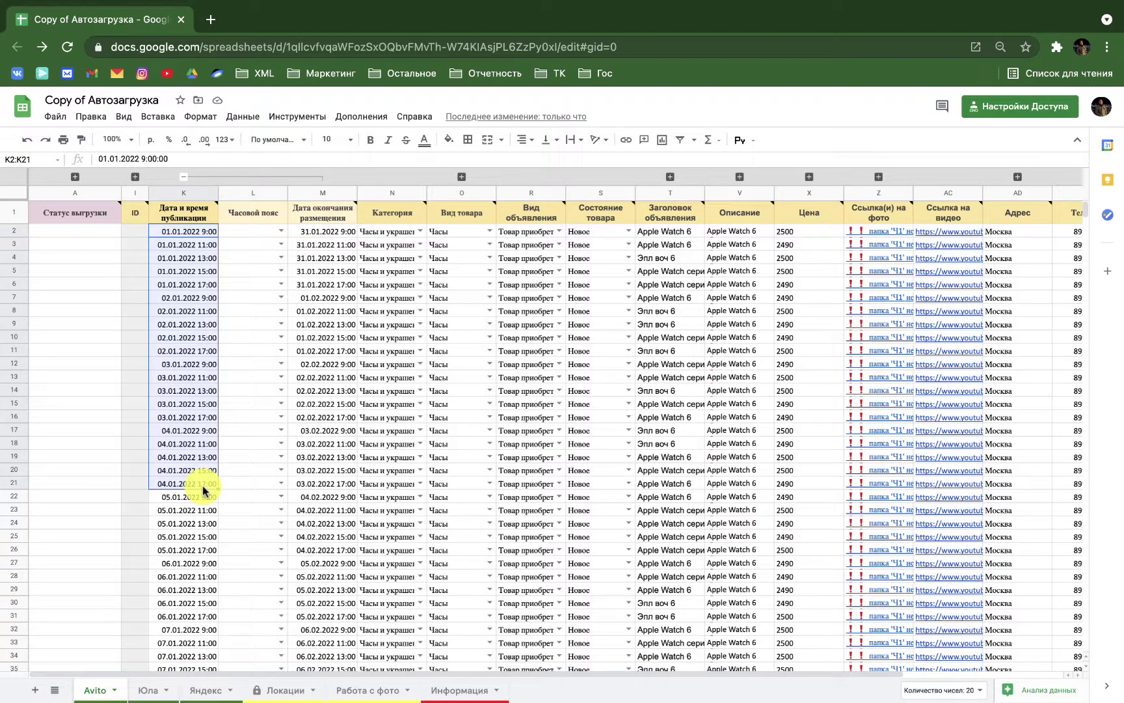
pyautogui.click(319, 190)
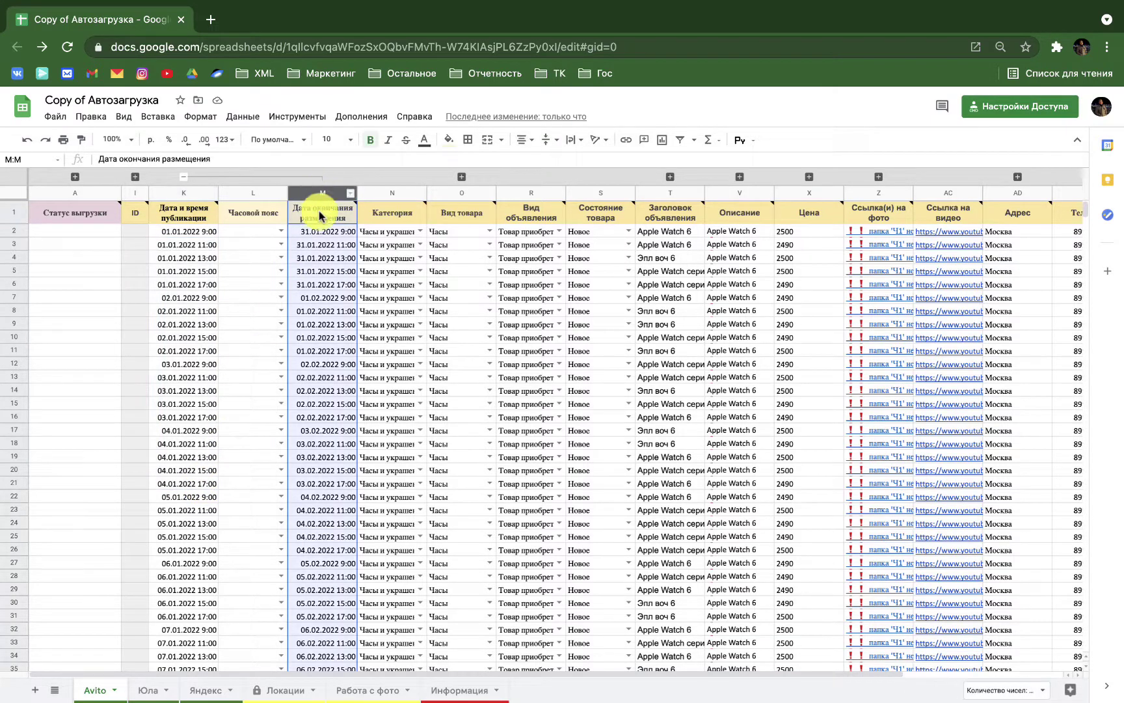
pyautogui.click(317, 229)
pyautogui.press('BackSpace')
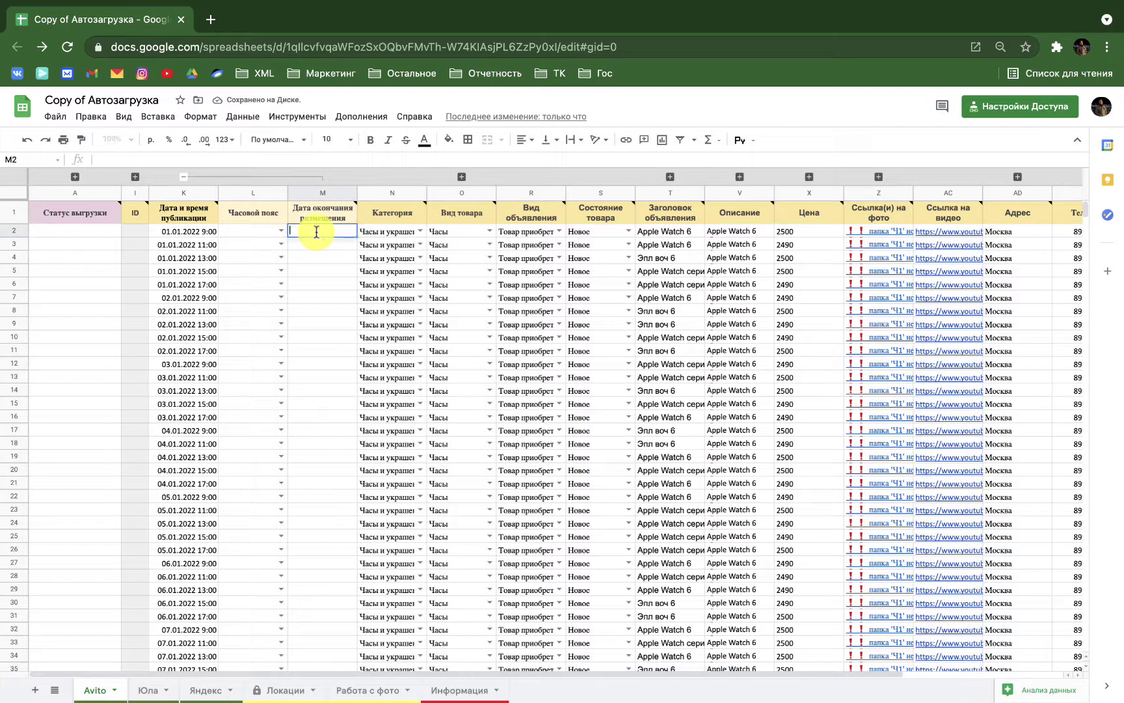
# - Enter the formula =K2+1 in M2 to calculate a date one day after the publication date
pyautogui.write('=')
pyautogui.click(190, 233)
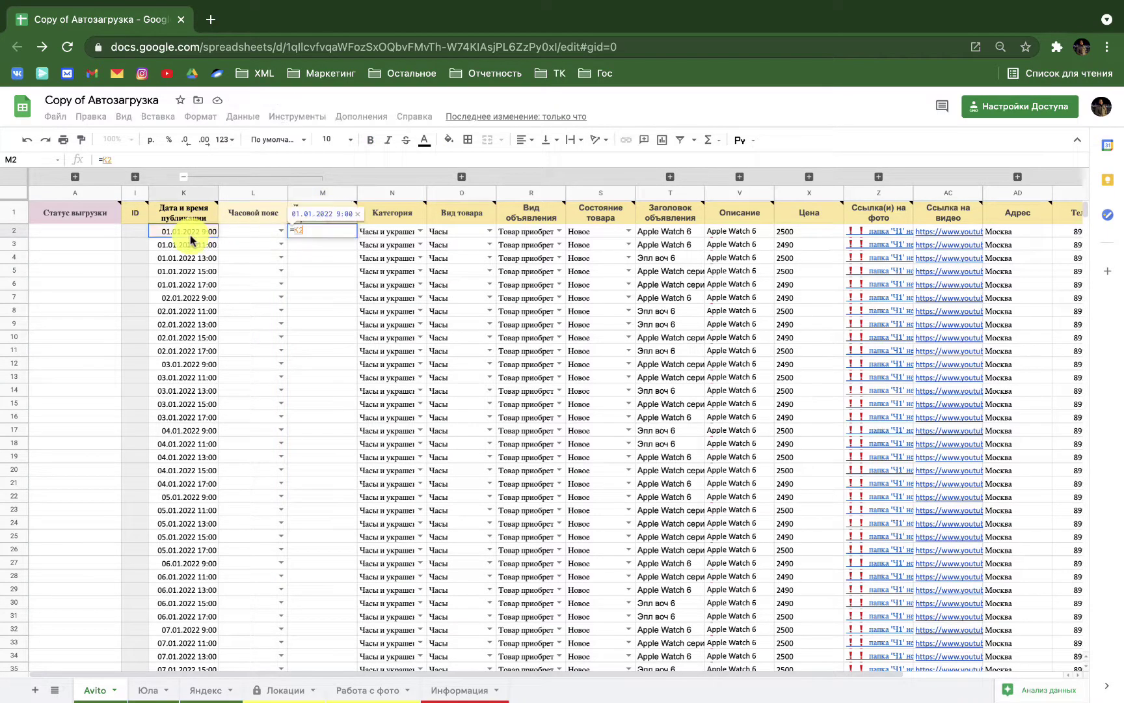
pyautogui.write('+1')
pyautogui.press('Return')
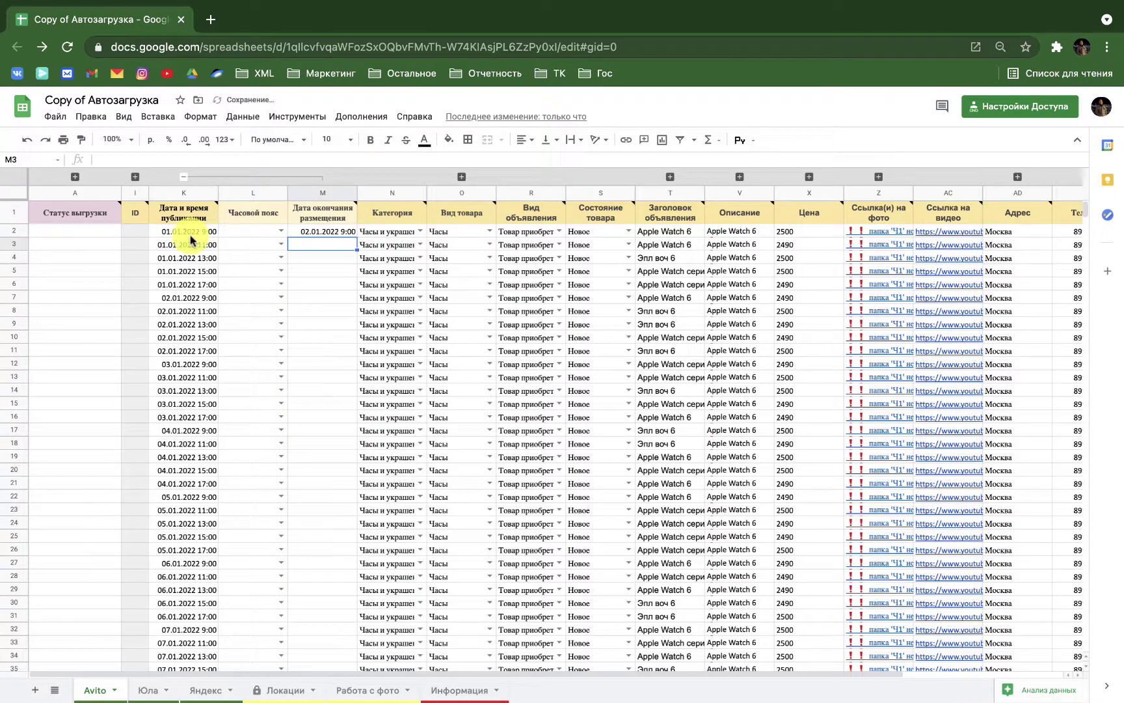
# - Fill the one-day shift formula from M2 down column M through row 151
pyautogui.click(313, 233)
pyautogui.moveTo(356, 238); pyautogui.dragTo(377, 469)
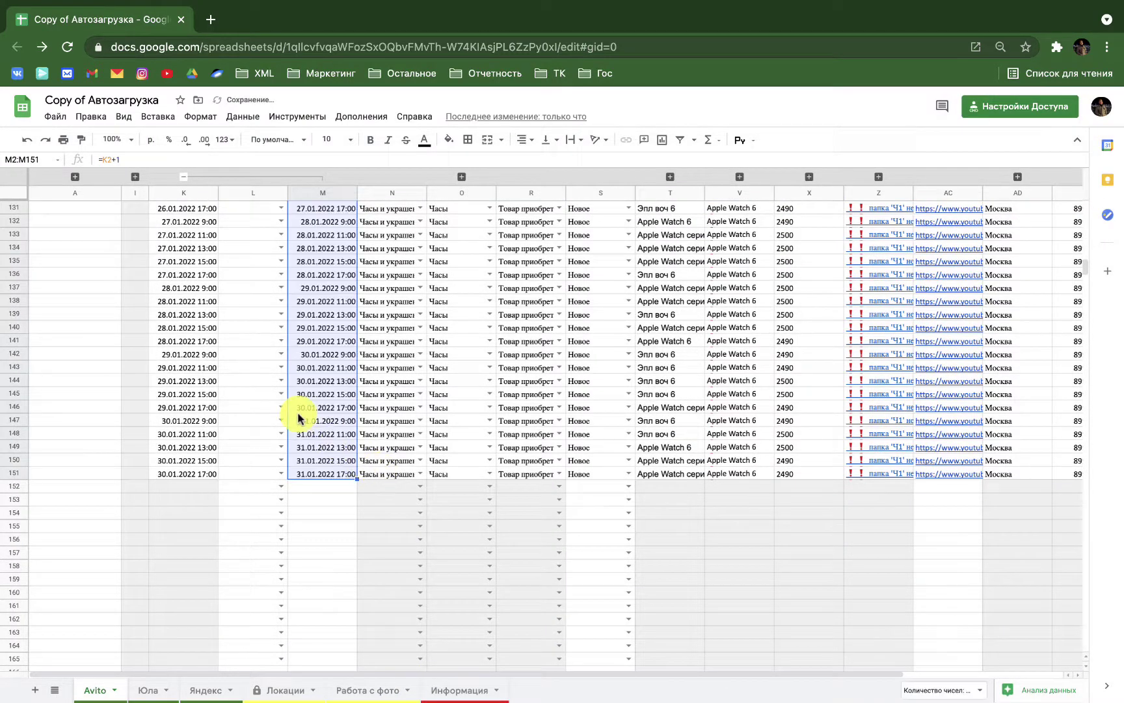
pyautogui.scroll(20, 298, 417)
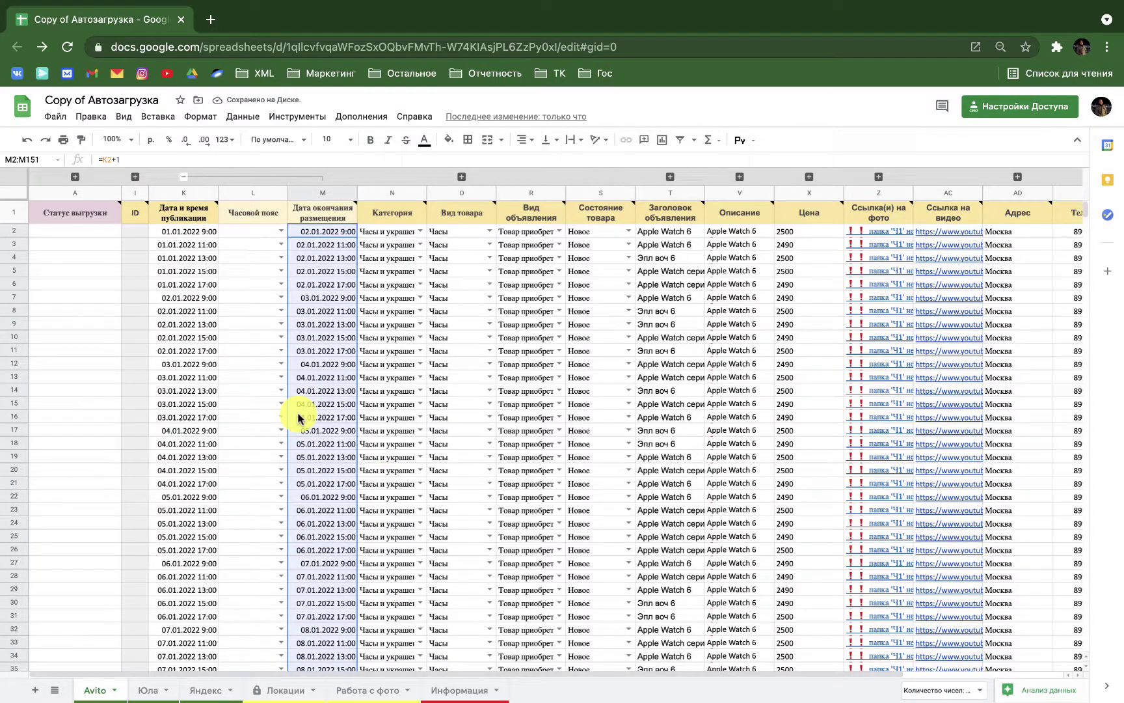
# - Copy the shifted dates in M2:M151 and paste them as values only over the publication dates in K2:K151
pyautogui.hotkey('ctrl', 'c')
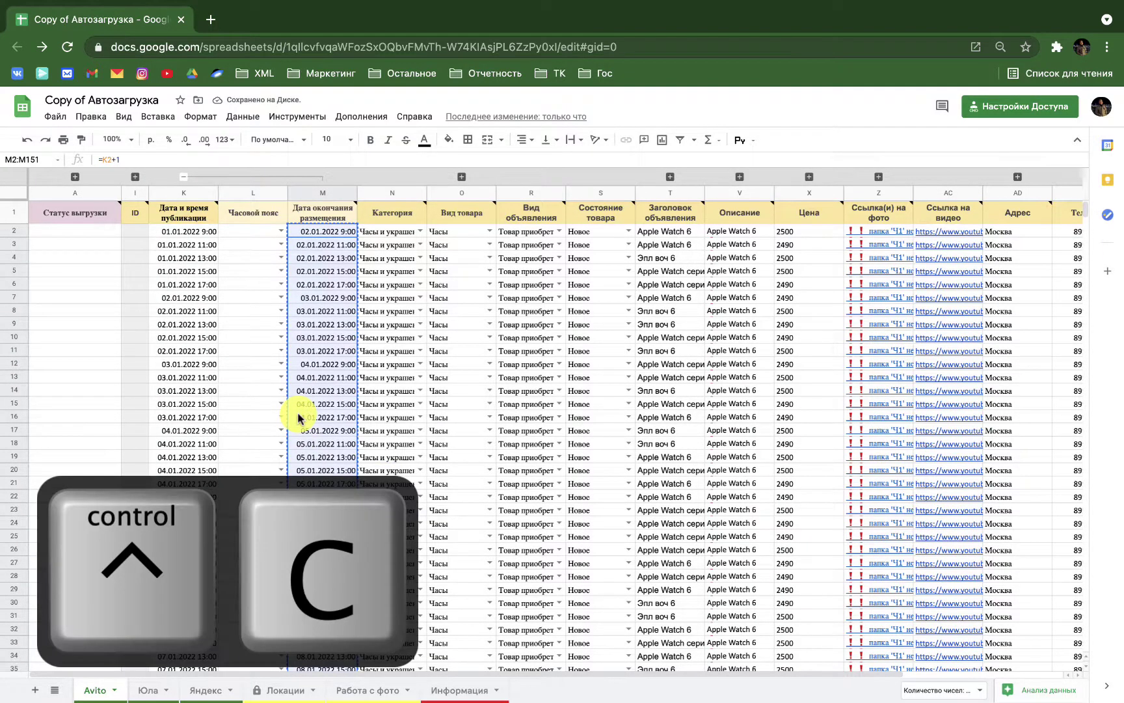
pyautogui.doubleClick(311, 272)
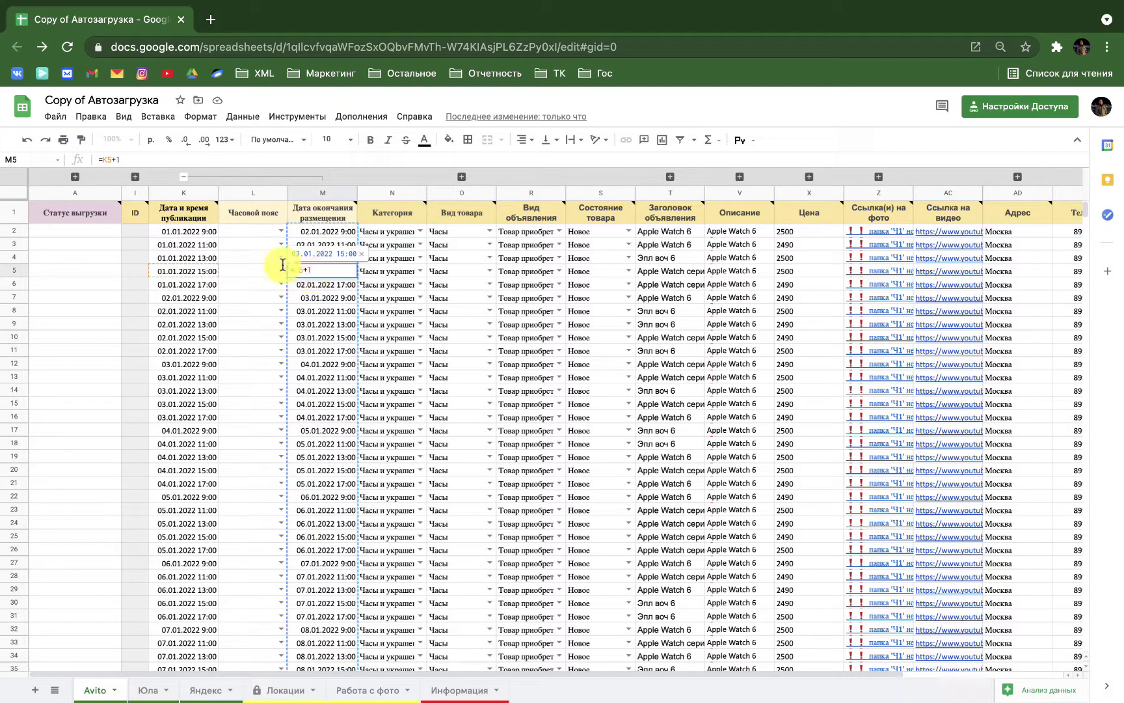
pyautogui.click(176, 230)
pyautogui.hotkey('ctrl', 'shift', 'Down')
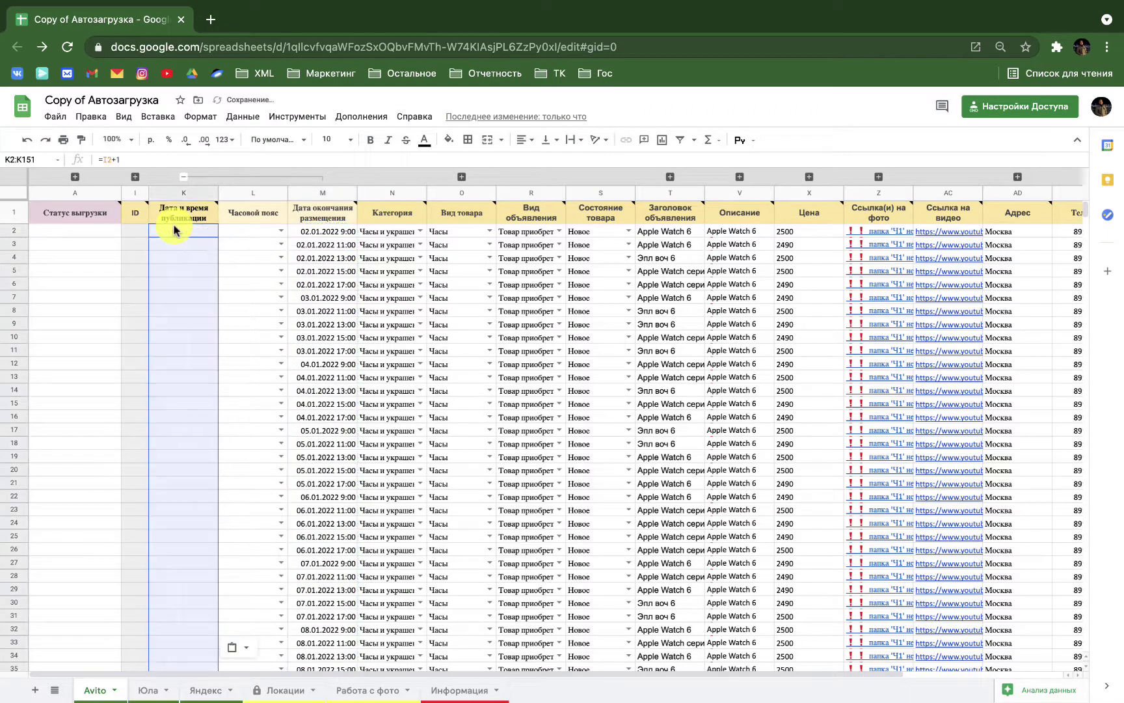
pyautogui.hotkey('ctrl', 'v')
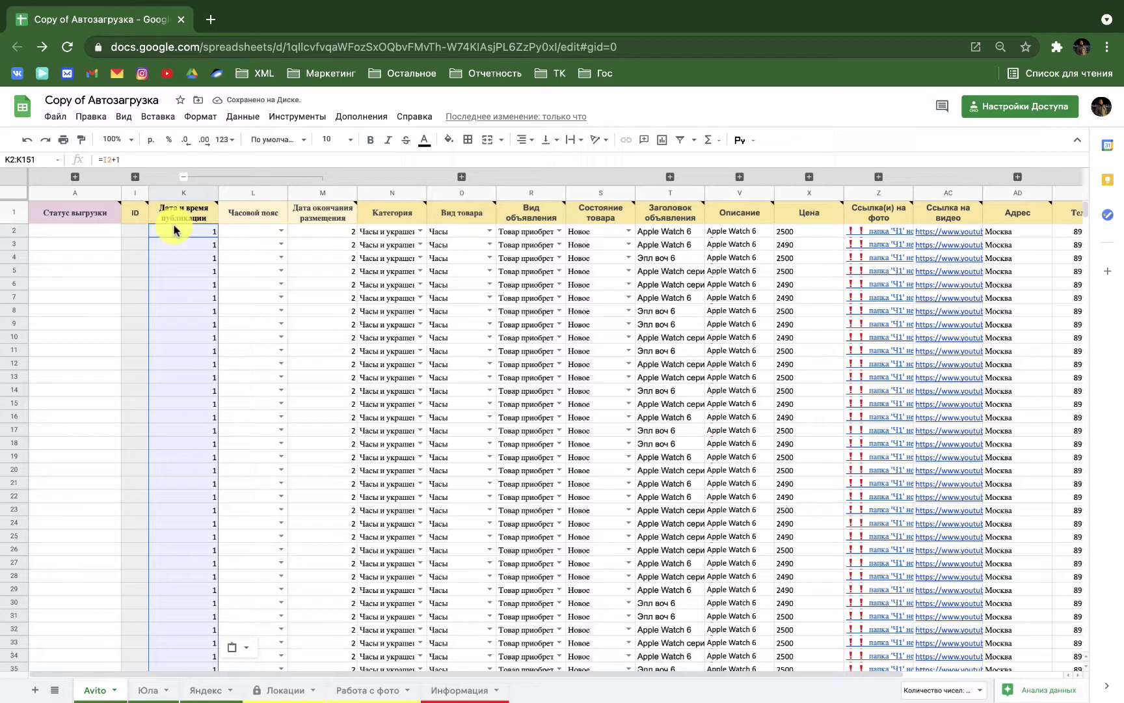
pyautogui.hotkey('ctrl', 'shift', 'v')
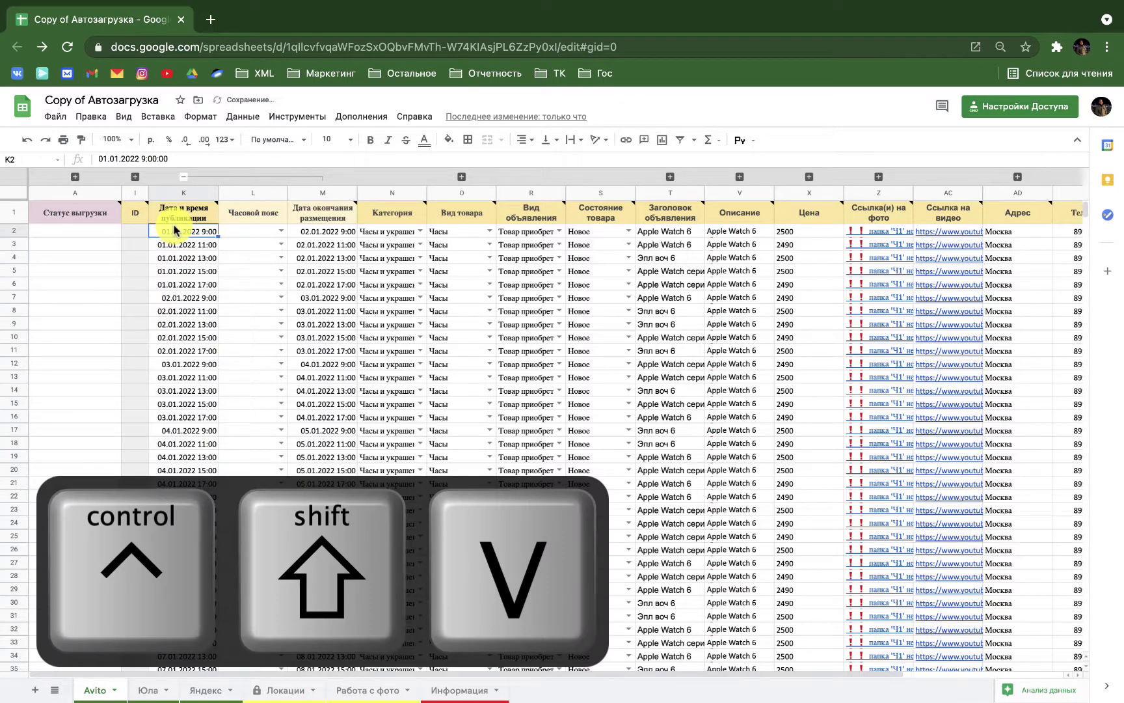
pyautogui.hotkey('ctrl', 'shift', 'v')
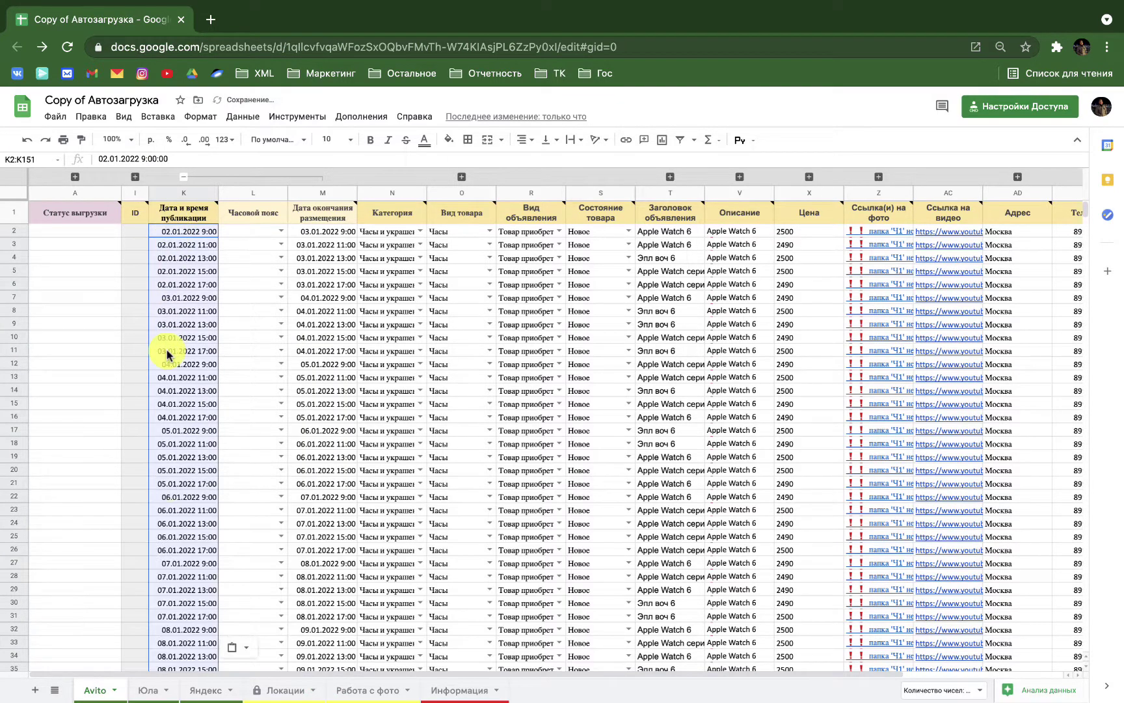
# - Check whether the pasted publication date cells in column K, such as K11, hold plain dates or formulas
pyautogui.doubleClick(167, 355)
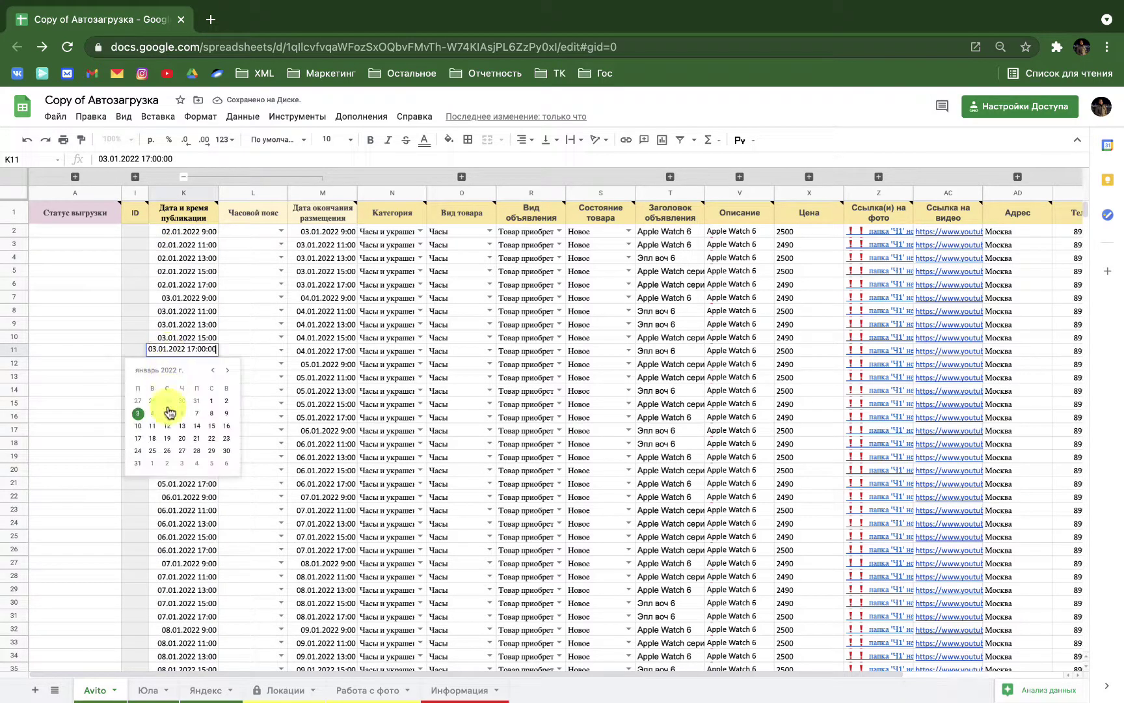
pyautogui.doubleClick(168, 495)
pyautogui.click(182, 391)
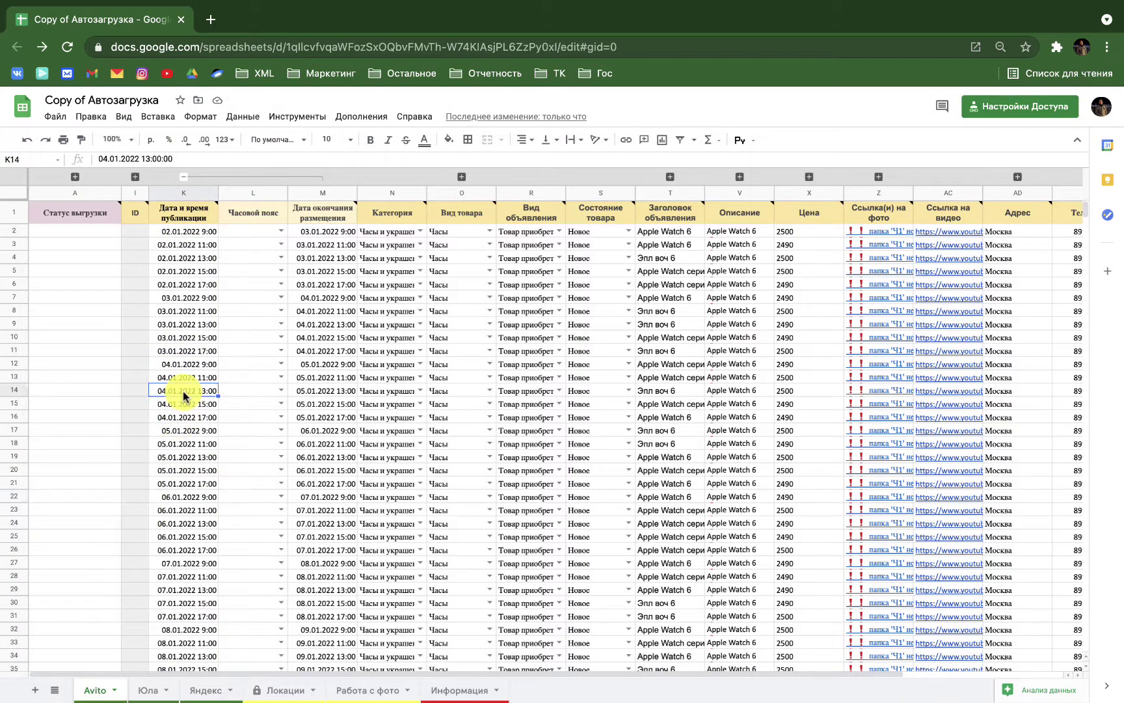
pyautogui.click(315, 192)
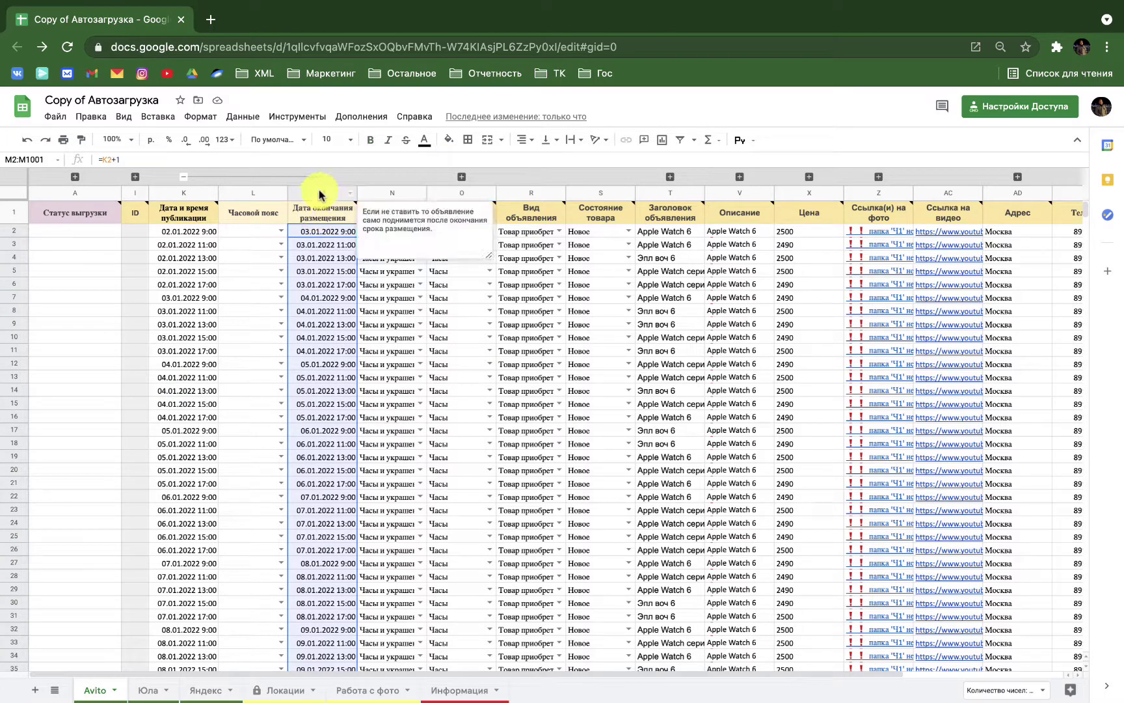
pyautogui.click(319, 193)
pyautogui.press('Delete')
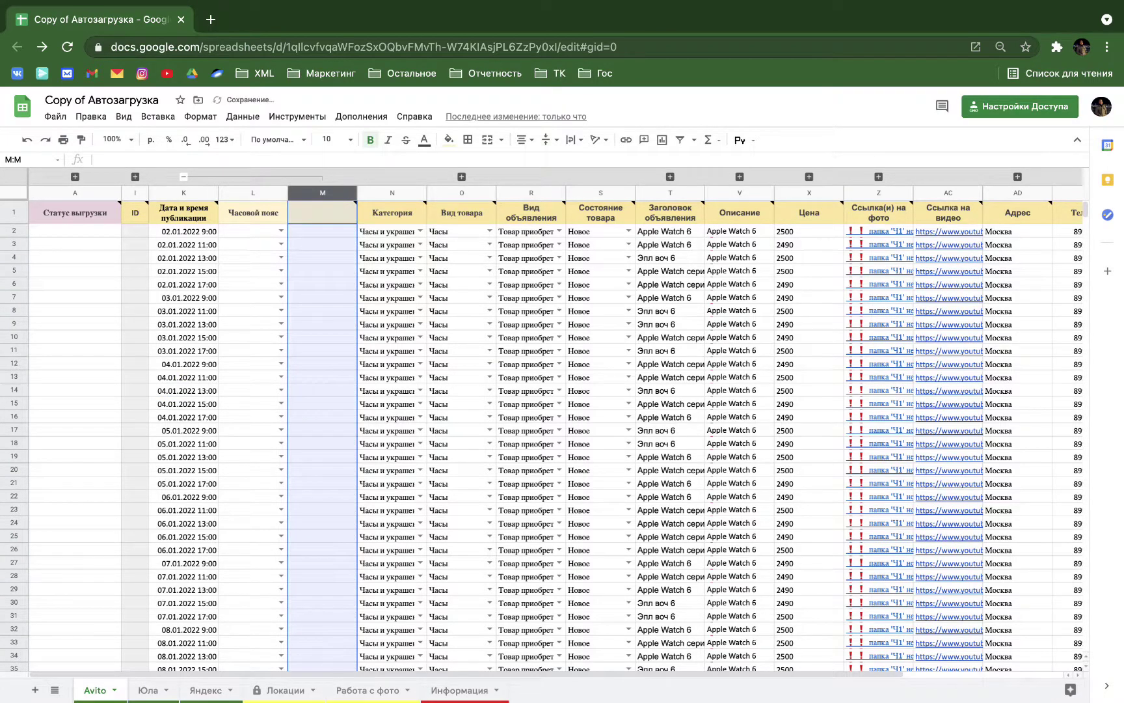
pyautogui.press('super+z')
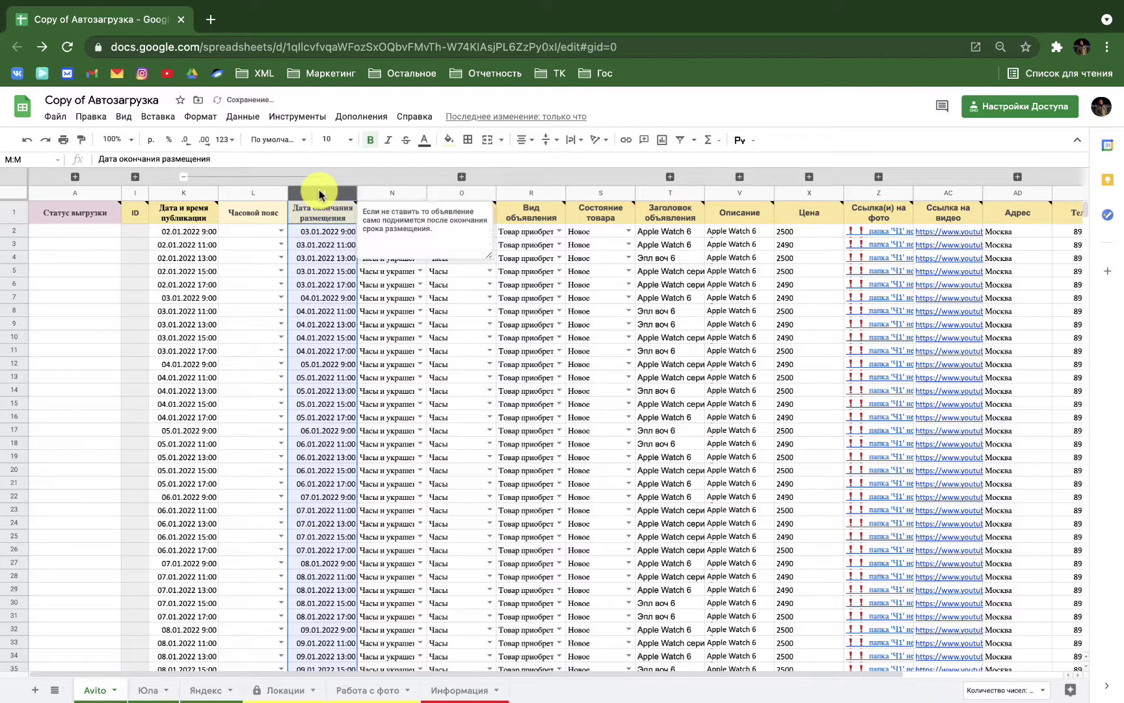
# - Clear the helper formulas from M2:M1001 in the "Дата окончания размещения" column, keeping its header
pyautogui.press('ctrl')
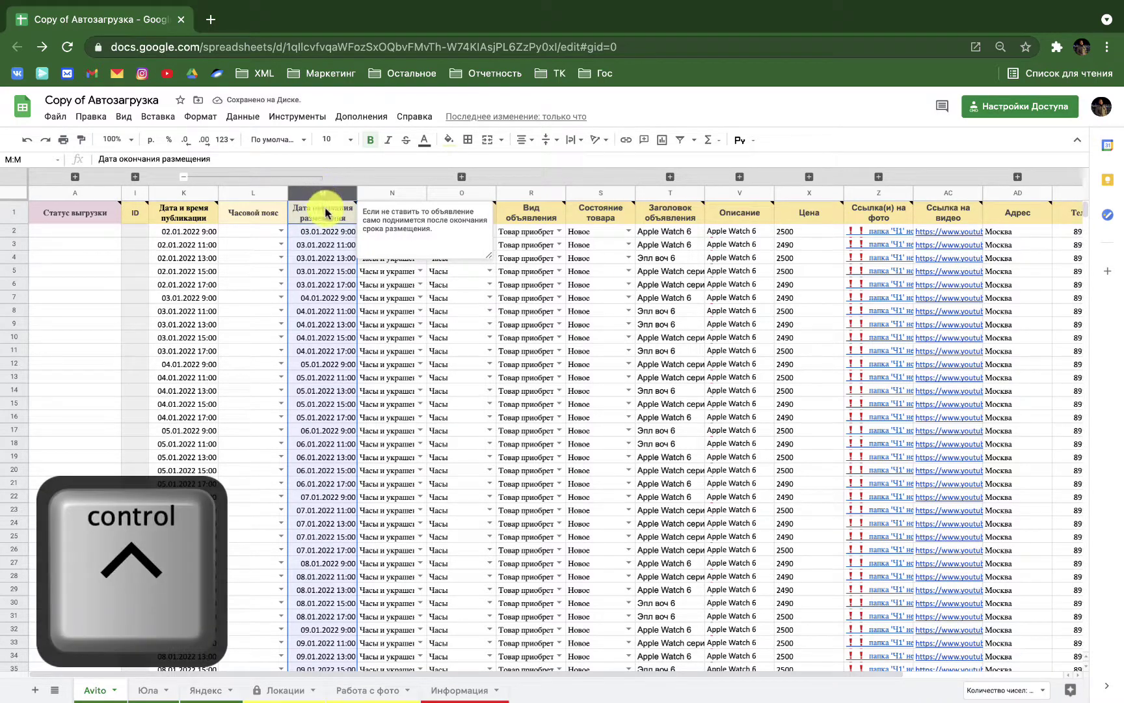
pyautogui.press('Down')
pyautogui.hotkey('ctrl', 'shift', 'Down')
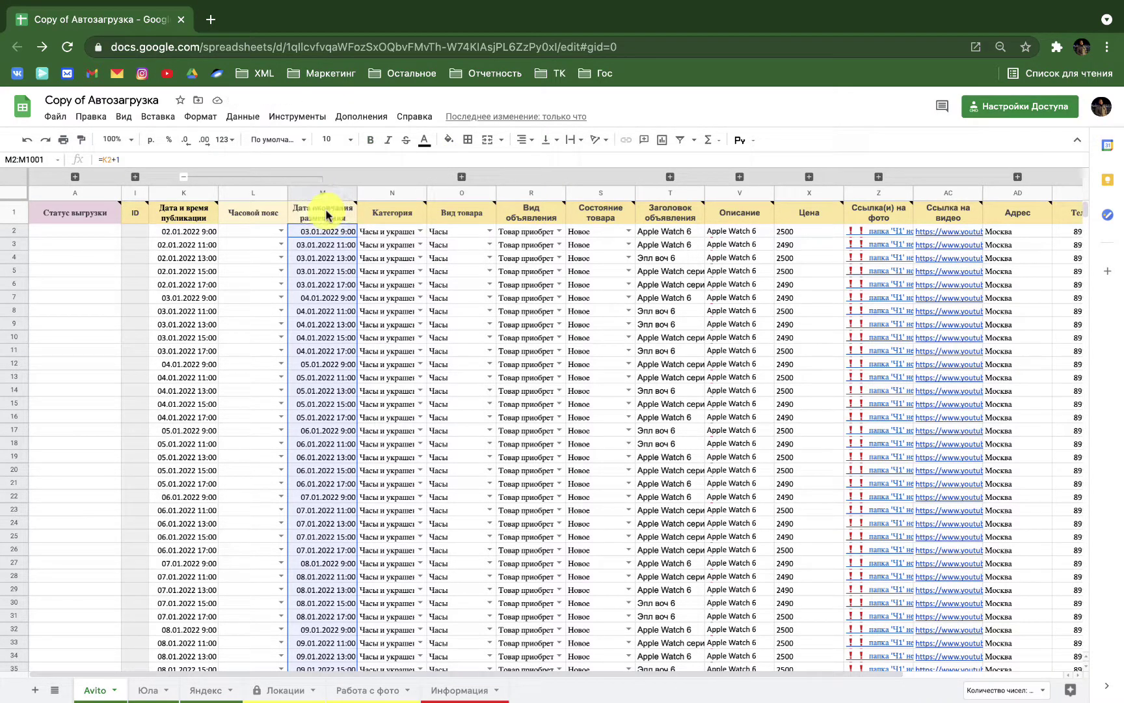
pyautogui.press('BackSpace')
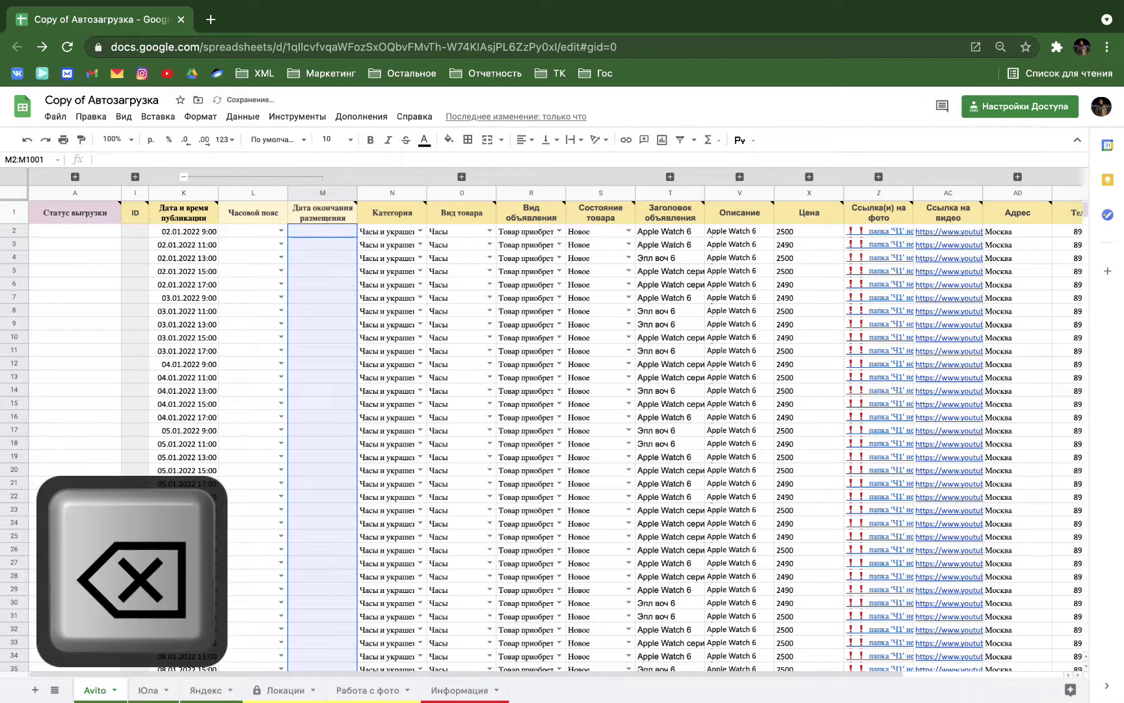